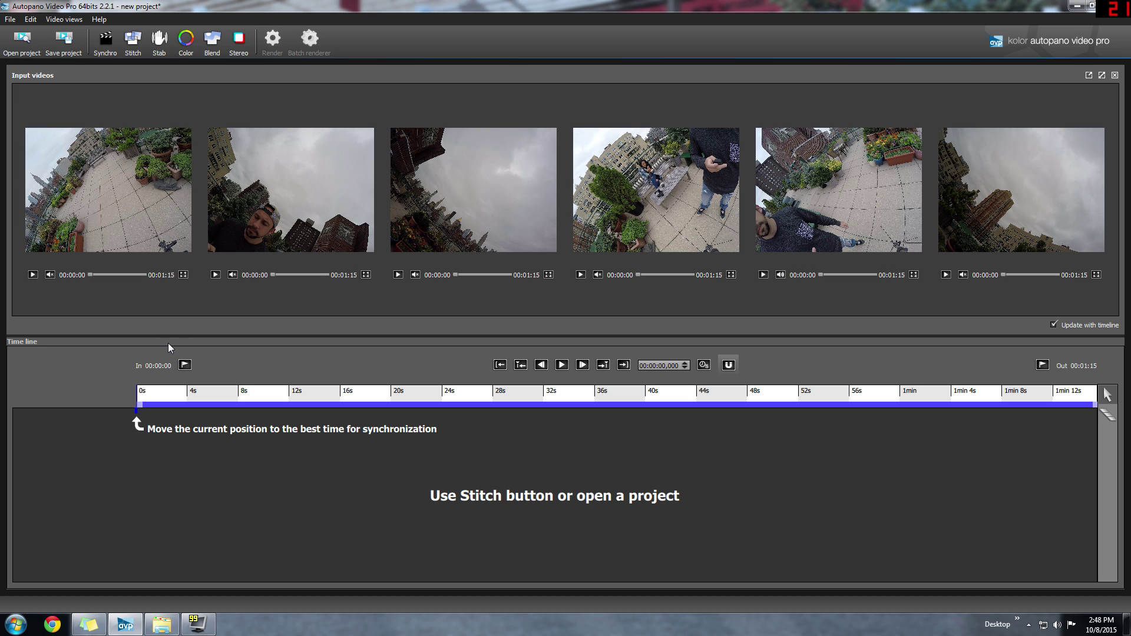
Move the timeline's current position to 4.905 s as the reference time for synchronizing the camera videos
click(150, 400)
click(156, 398)
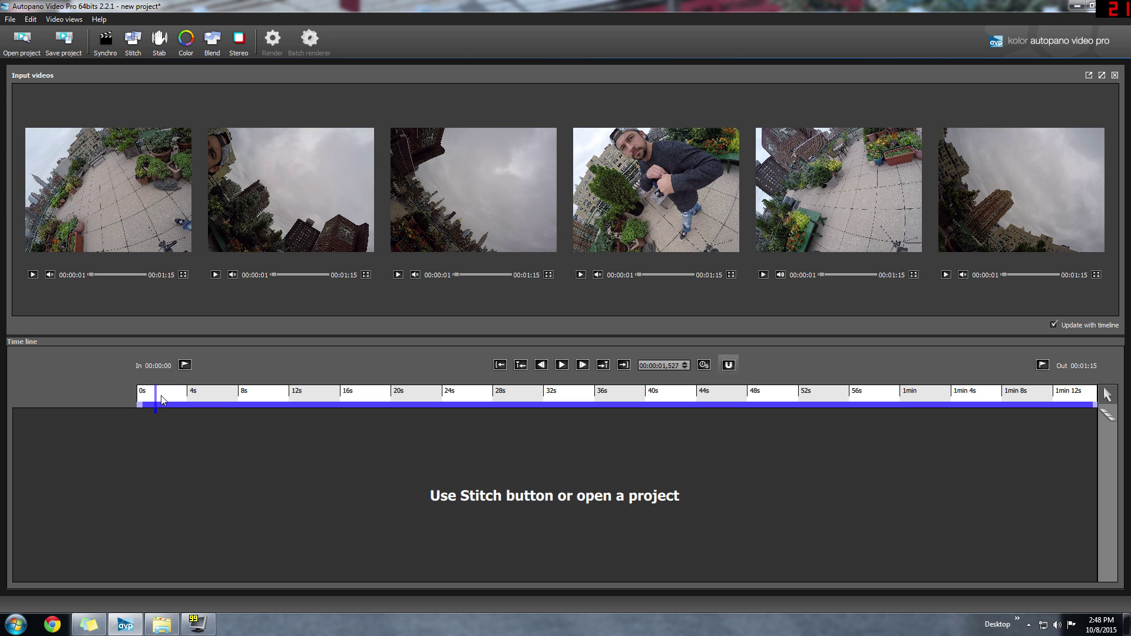
click(163, 399)
click(167, 400)
click(181, 399)
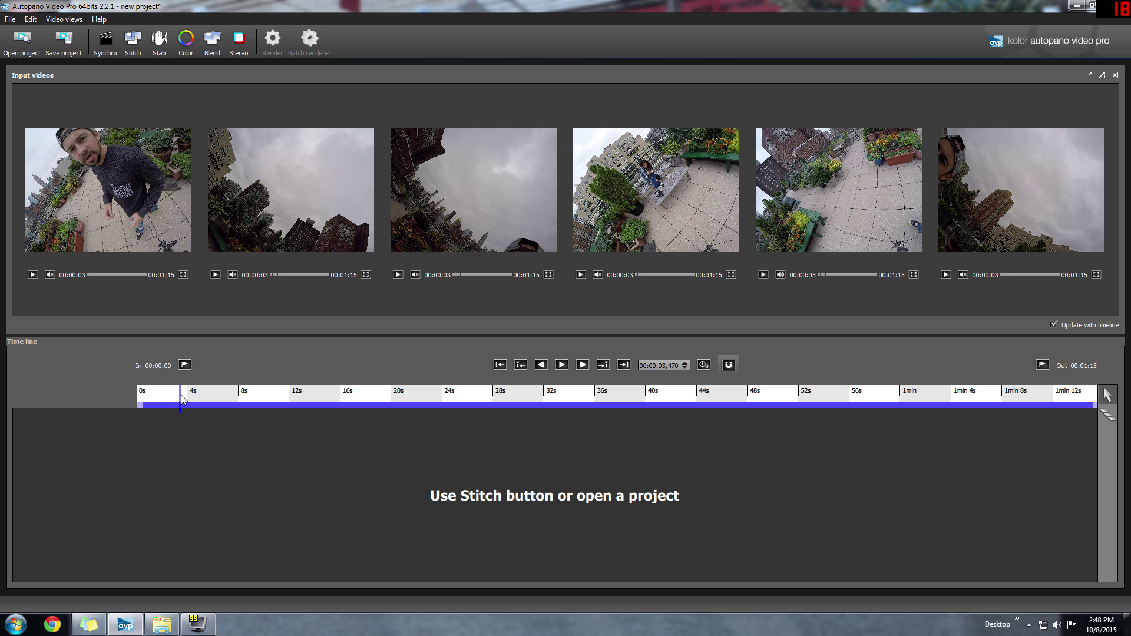
click(198, 399)
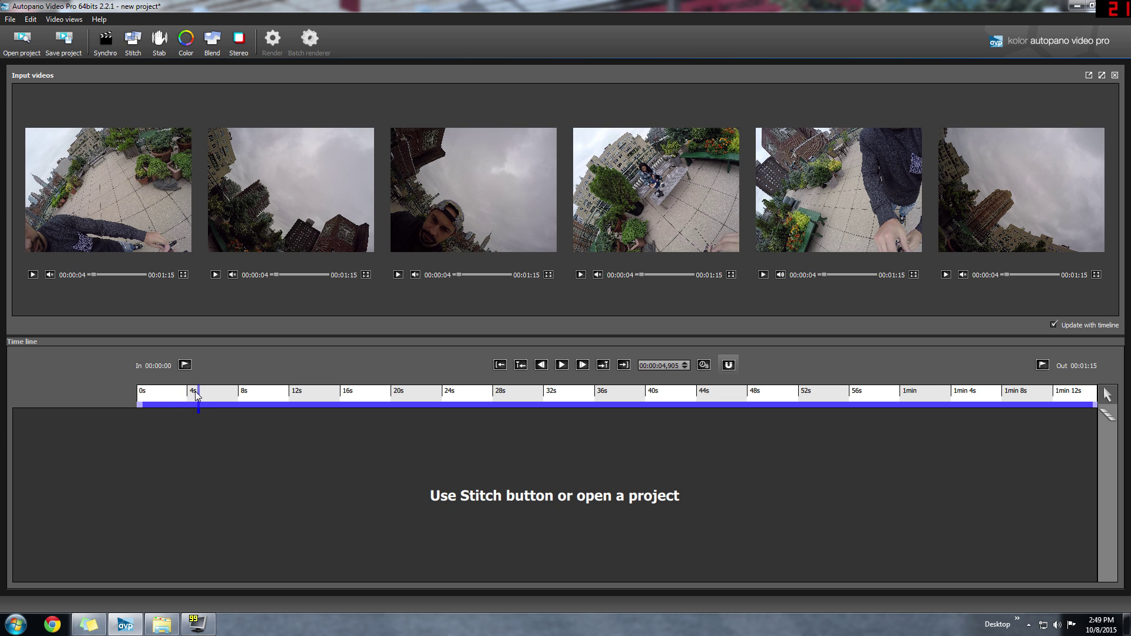
Synchronize the six camera videos by motion with a 10 s search range, apply the offsets and close the synchronization settings
click(113, 47)
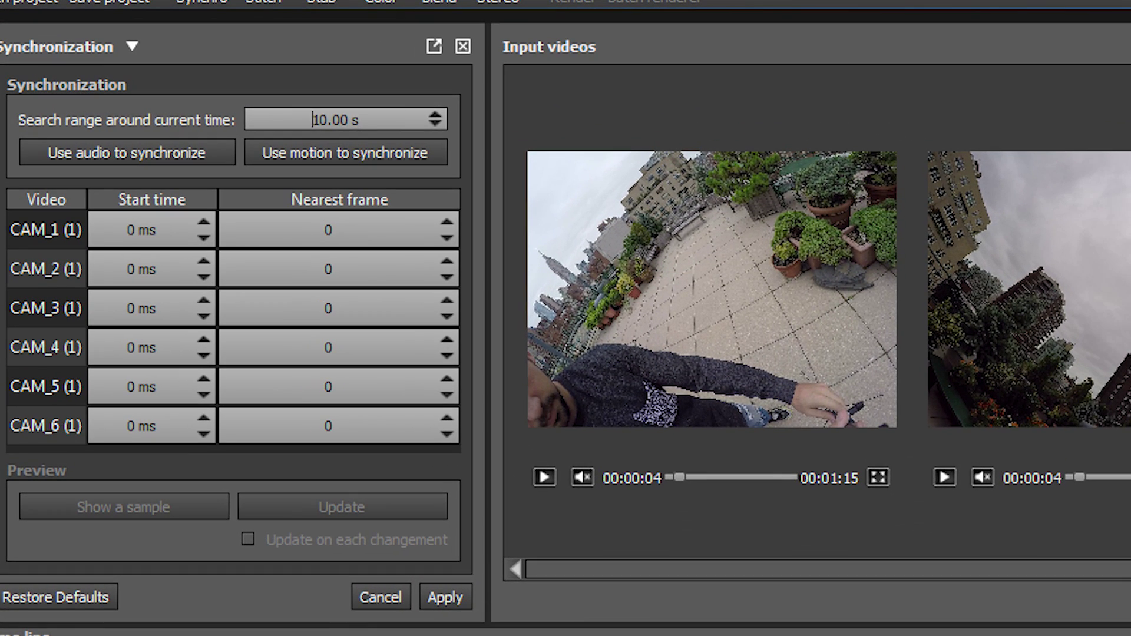
drag(154, 109, 176, 108)
key(Return)
click(349, 151)
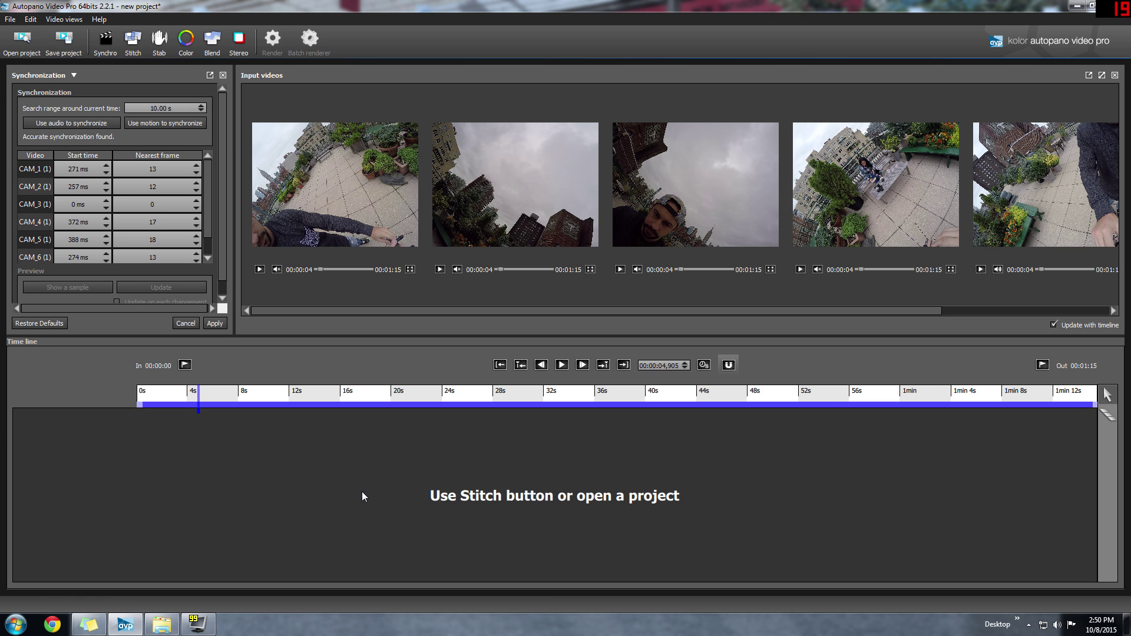
click(215, 325)
click(215, 323)
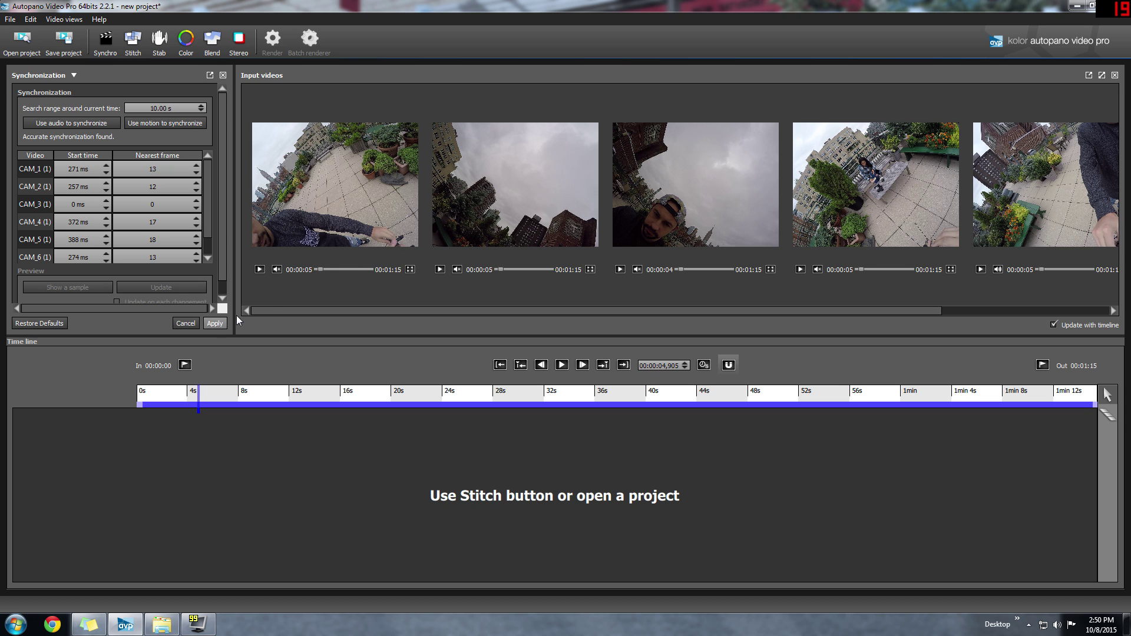
click(223, 76)
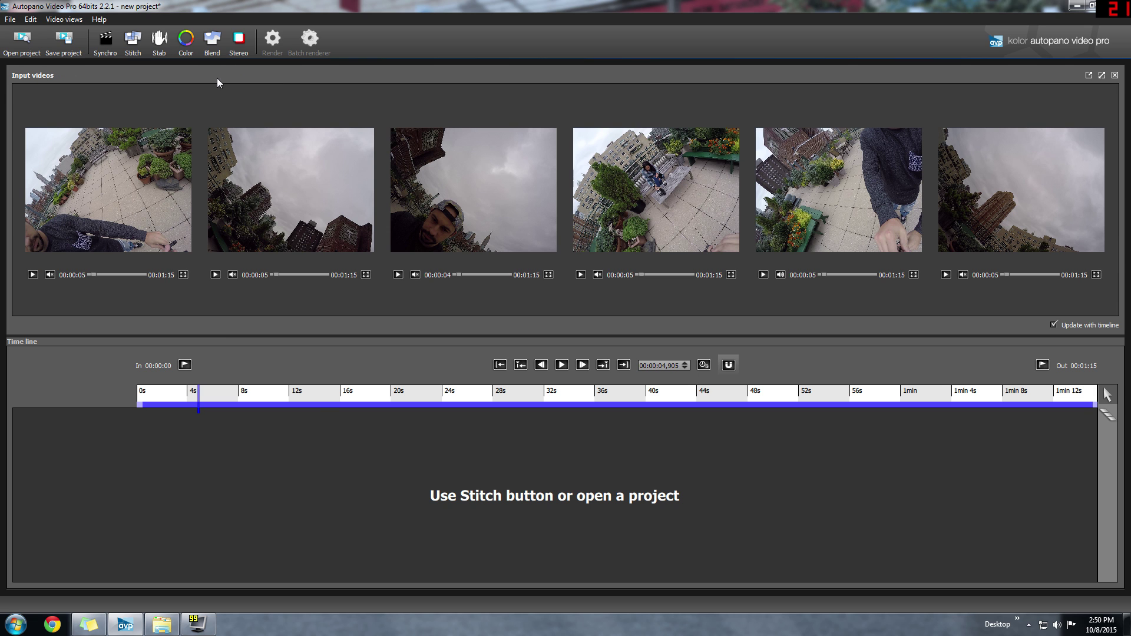
Stitch the videos as GoPro at the 13.923 s timeline position and hide the stitch settings and input videos
drag(335, 331, 334, 376)
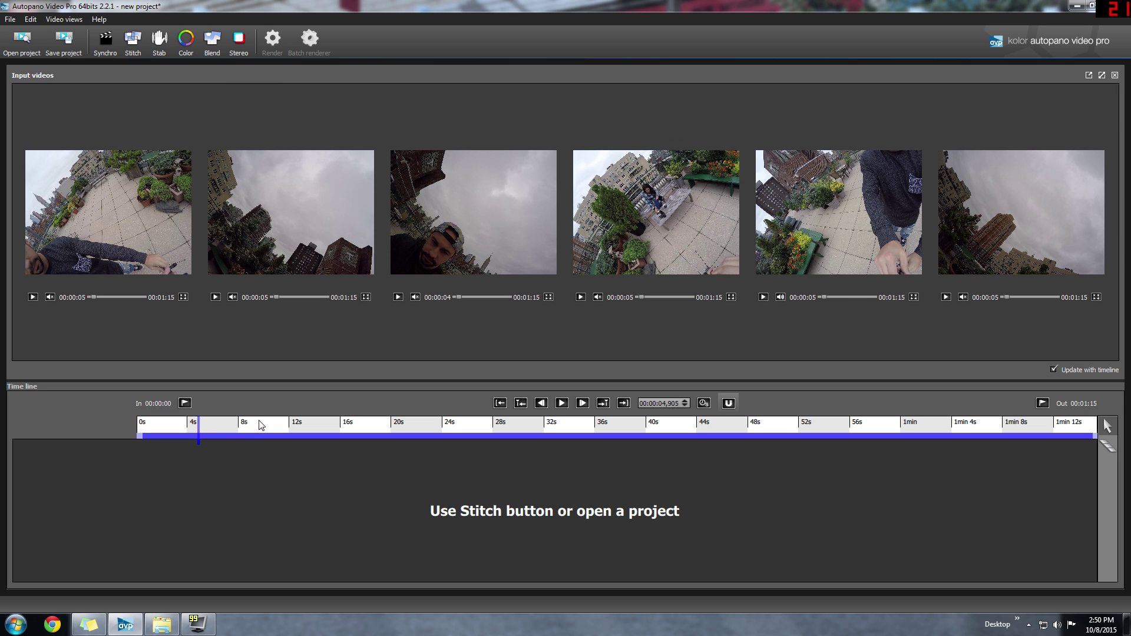
click(267, 428)
click(313, 427)
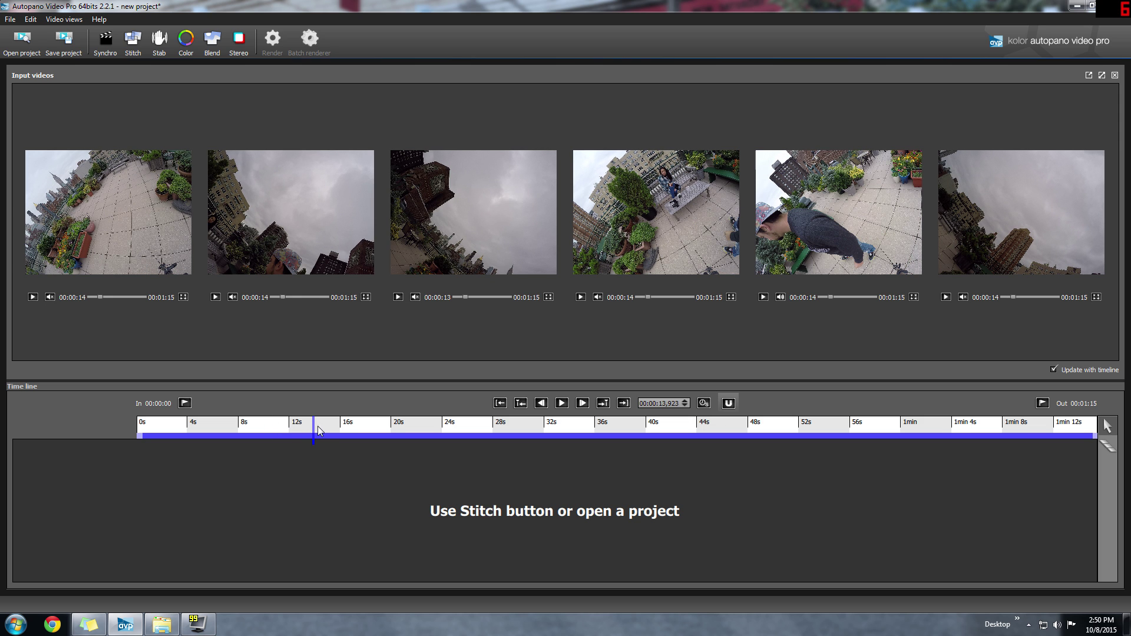
click(133, 47)
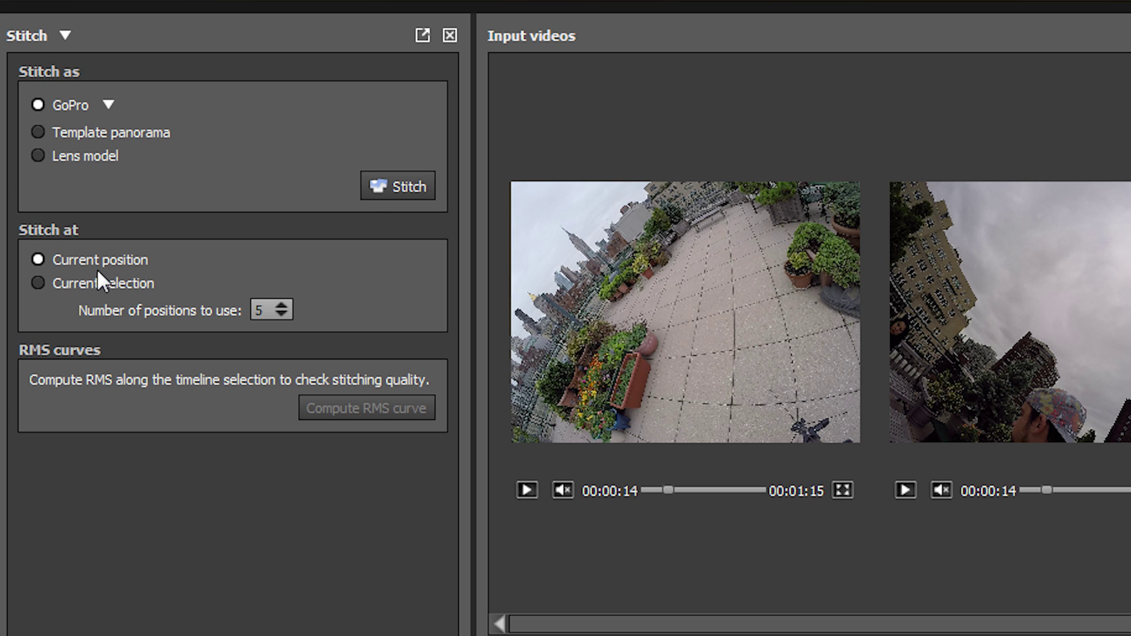
click(393, 191)
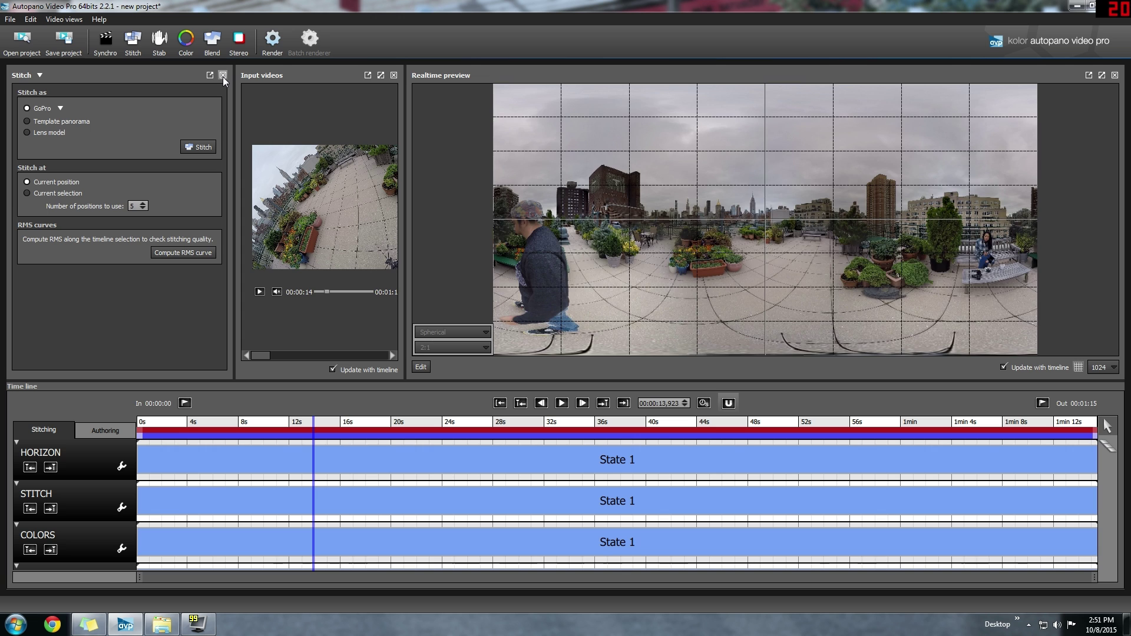
click(223, 76)
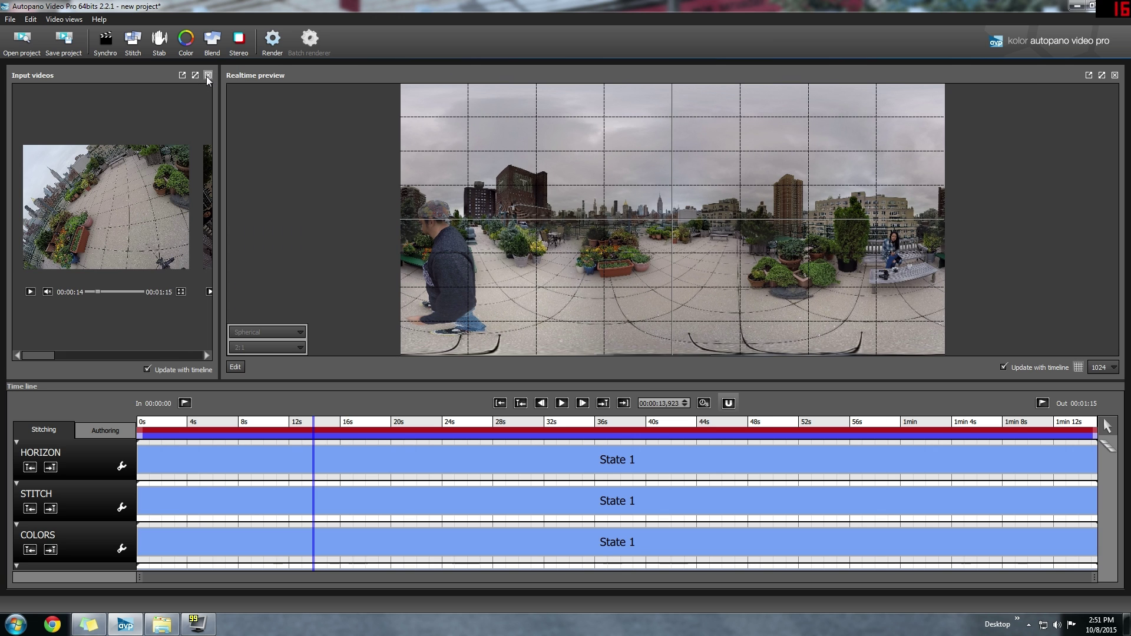
click(208, 75)
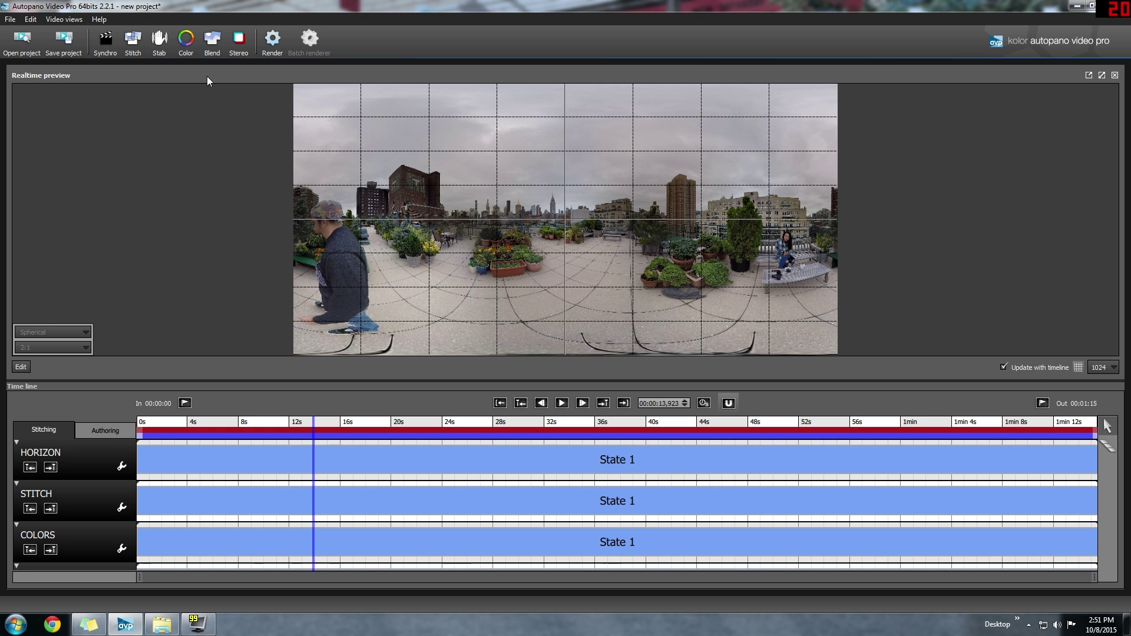
Try to recenter the stitched panorama horizontally and align its horizon with the middle grid line in the realtime preview
drag(483, 223, 576, 222)
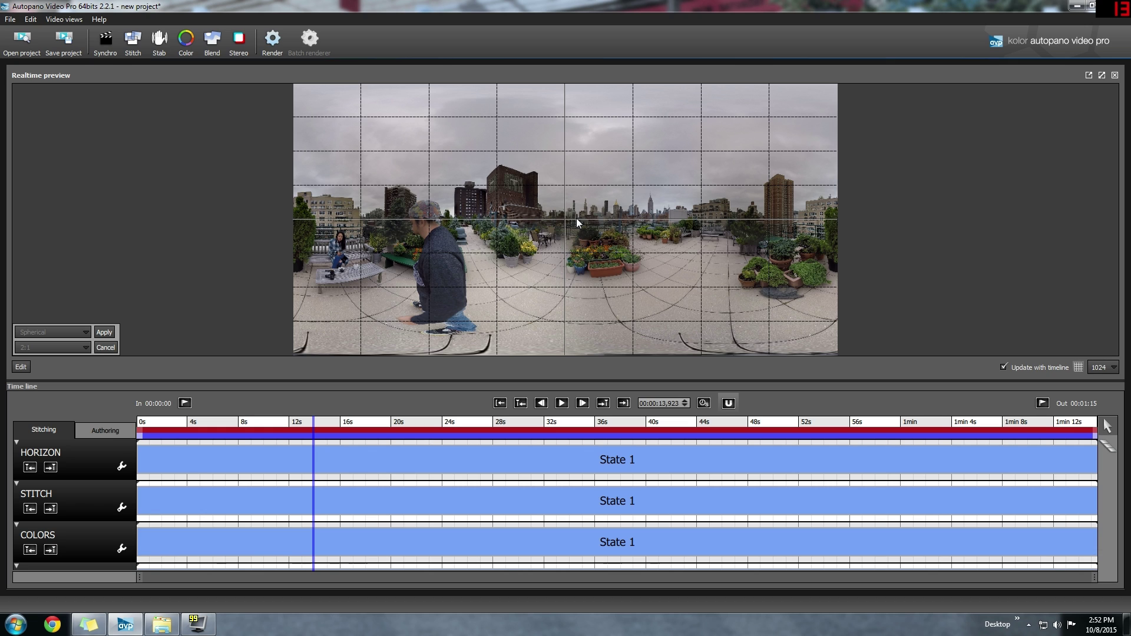
mouse_move(576, 218)
mouse_down()
mouse_move(563, 165)
mouse_move(562, 267)
mouse_move(564, 223)
mouse_up()
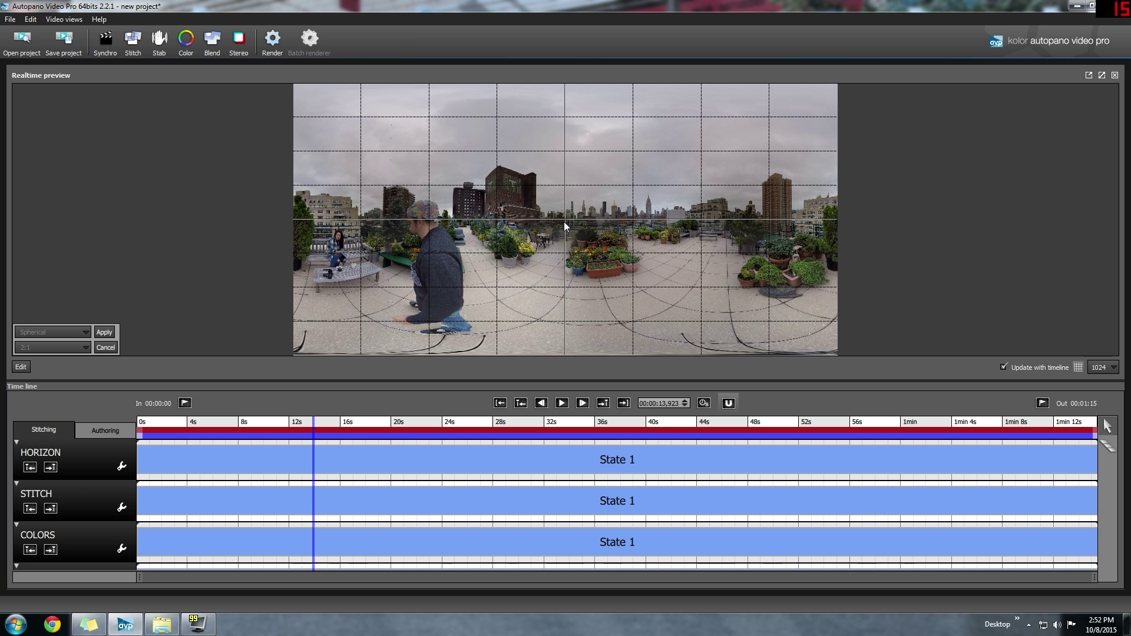
drag(563, 221, 517, 225)
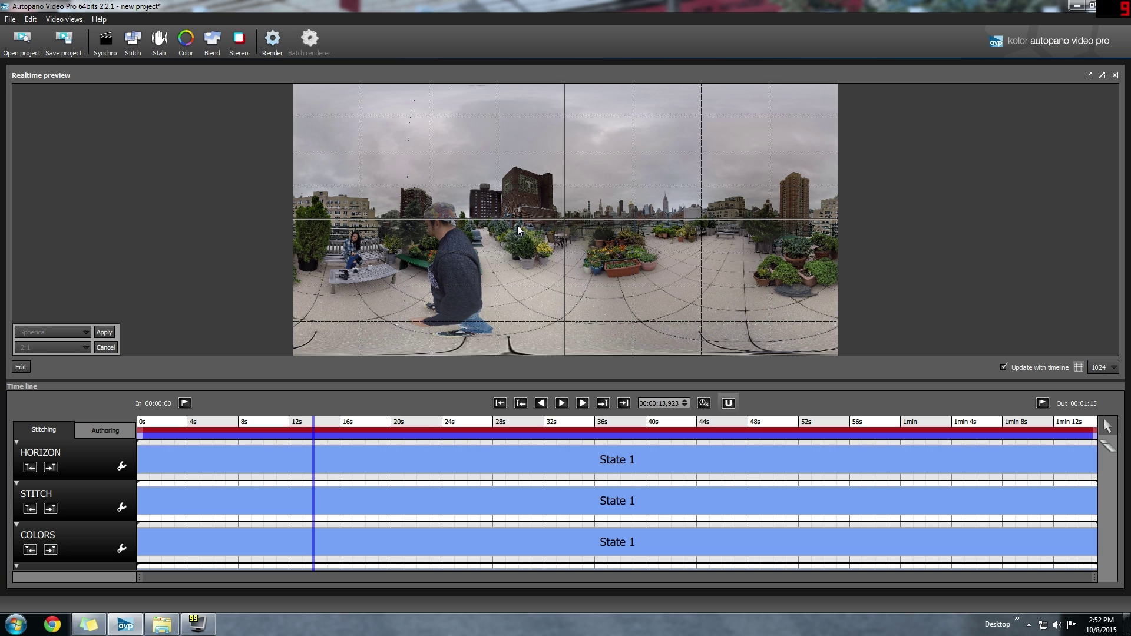
drag(517, 225, 560, 221)
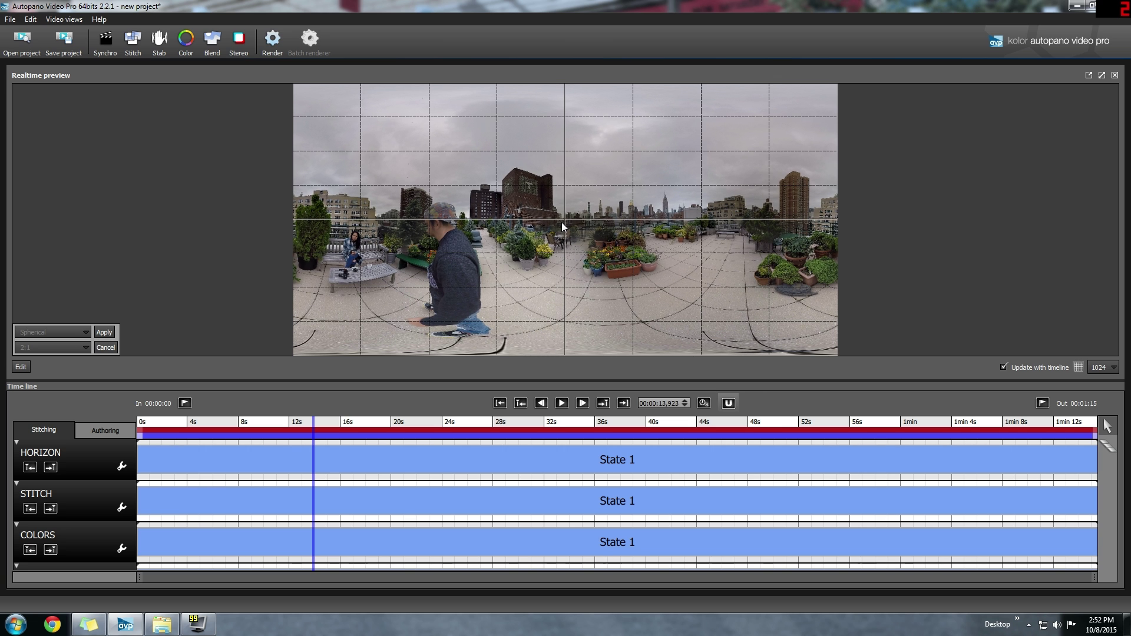
Apply color correction with exposure, color, vignetting and gradient enabled, and recenter the panorama near the large brick building
drag(532, 381, 532, 459)
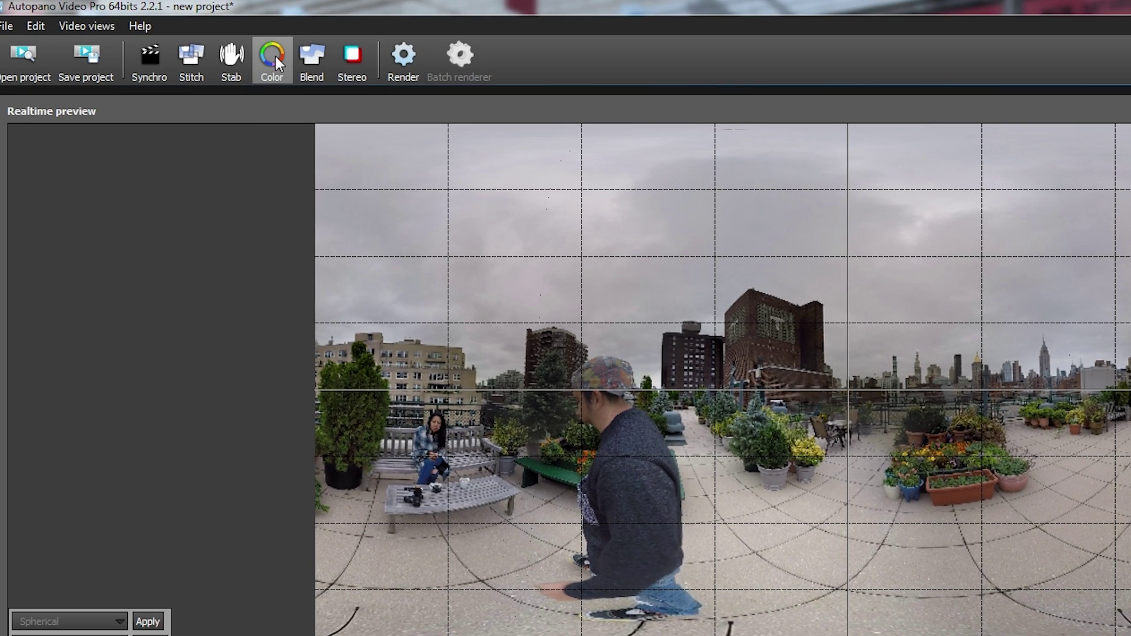
click(117, 2)
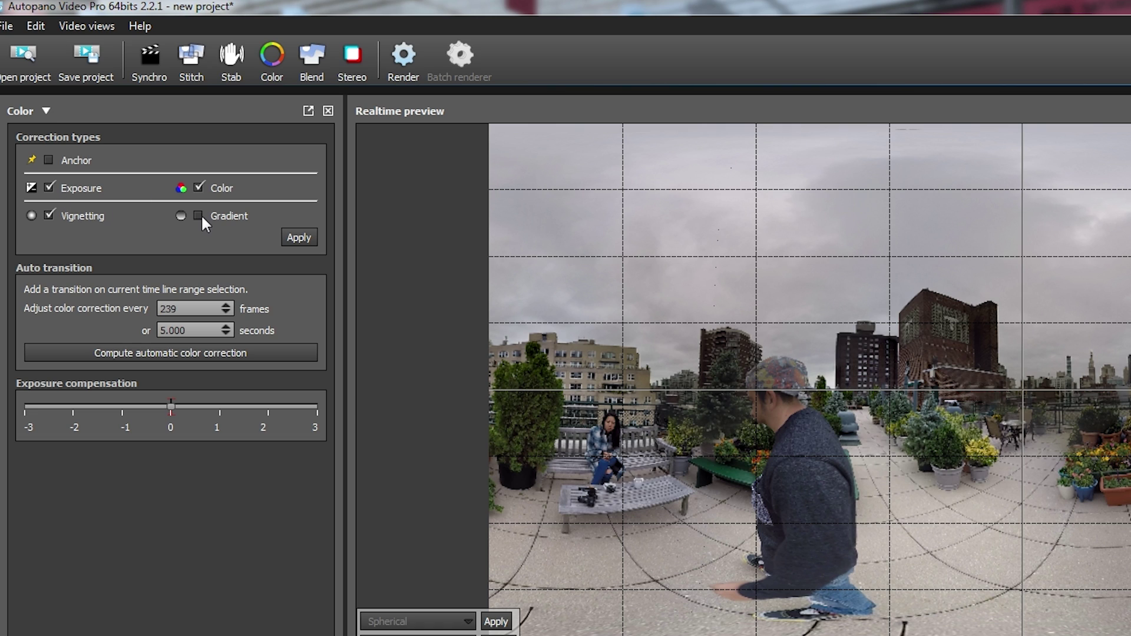
click(306, 239)
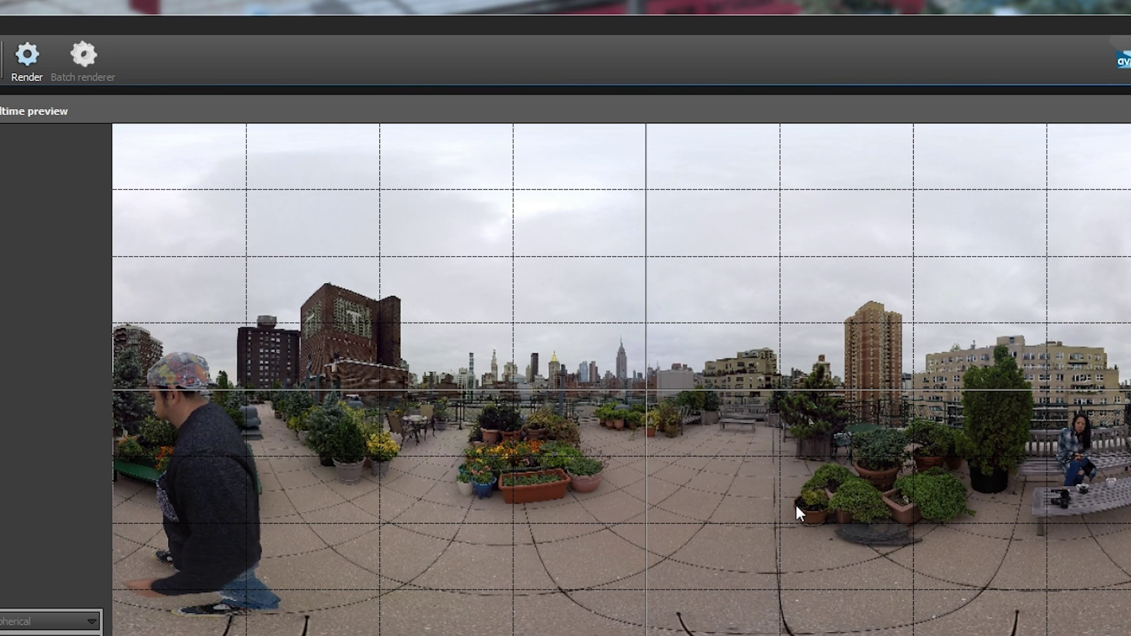
drag(430, 392, 673, 391)
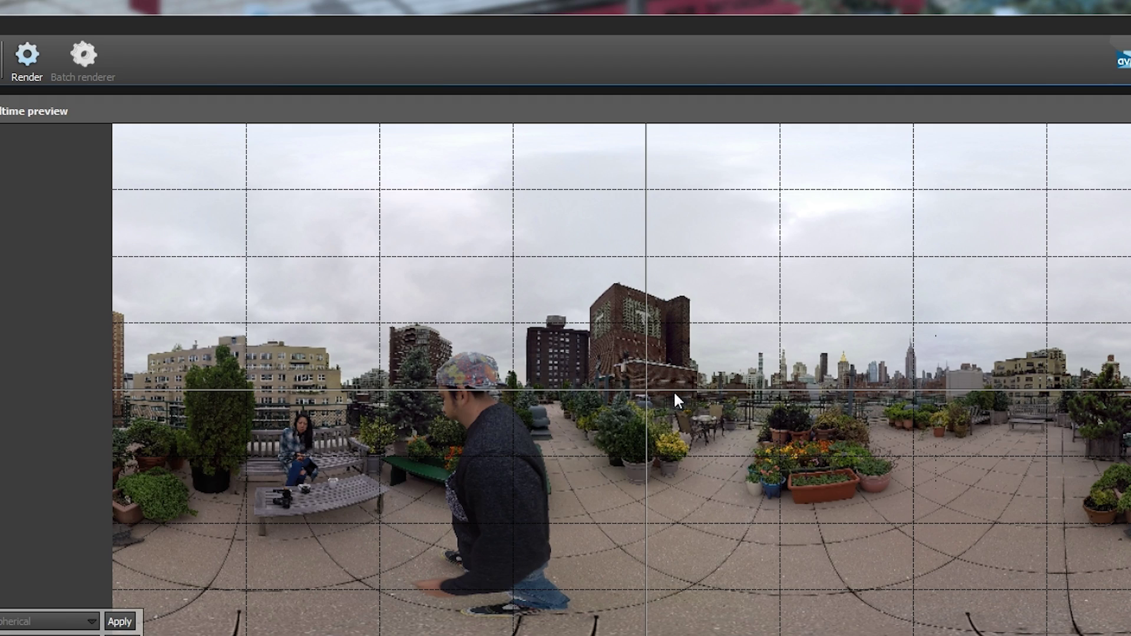
mouse_move(675, 393)
mouse_down()
mouse_move(594, 388)
mouse_move(684, 392)
mouse_move(678, 317)
mouse_move(670, 394)
mouse_up()
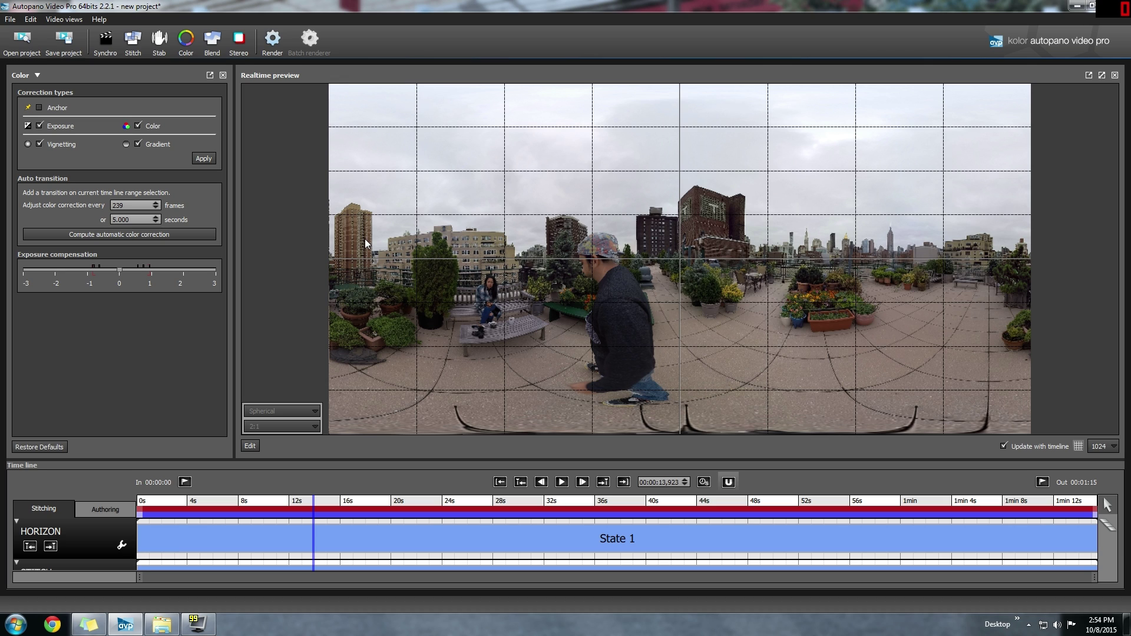
Set the render output type to Mp4 and the encoding preset to H.264 4K
click(277, 44)
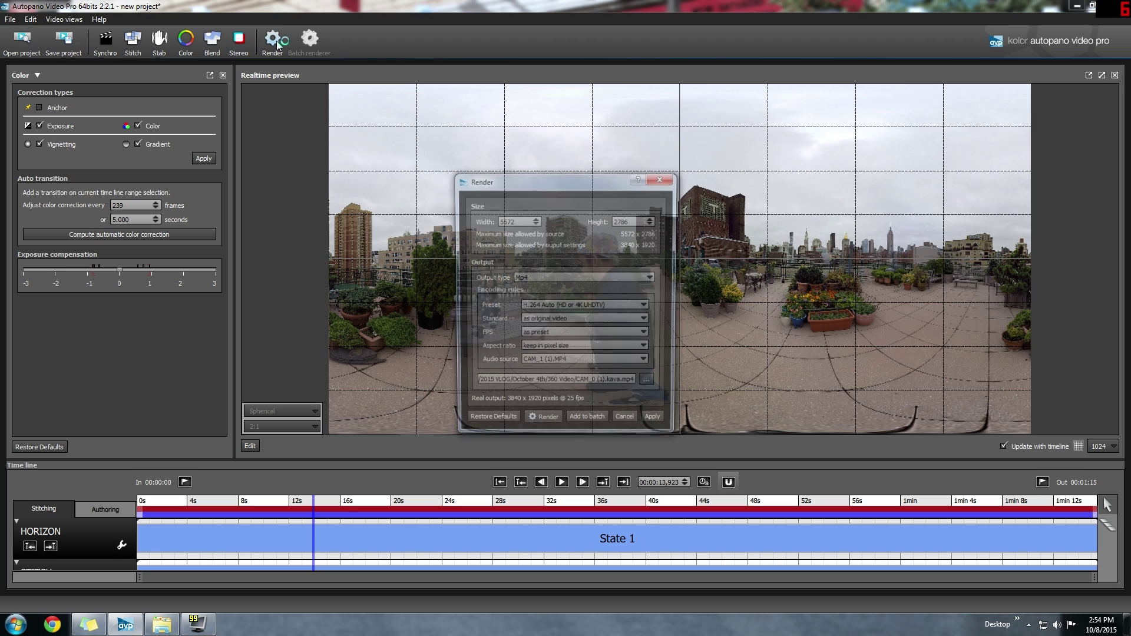
click(557, 281)
click(557, 280)
click(527, 277)
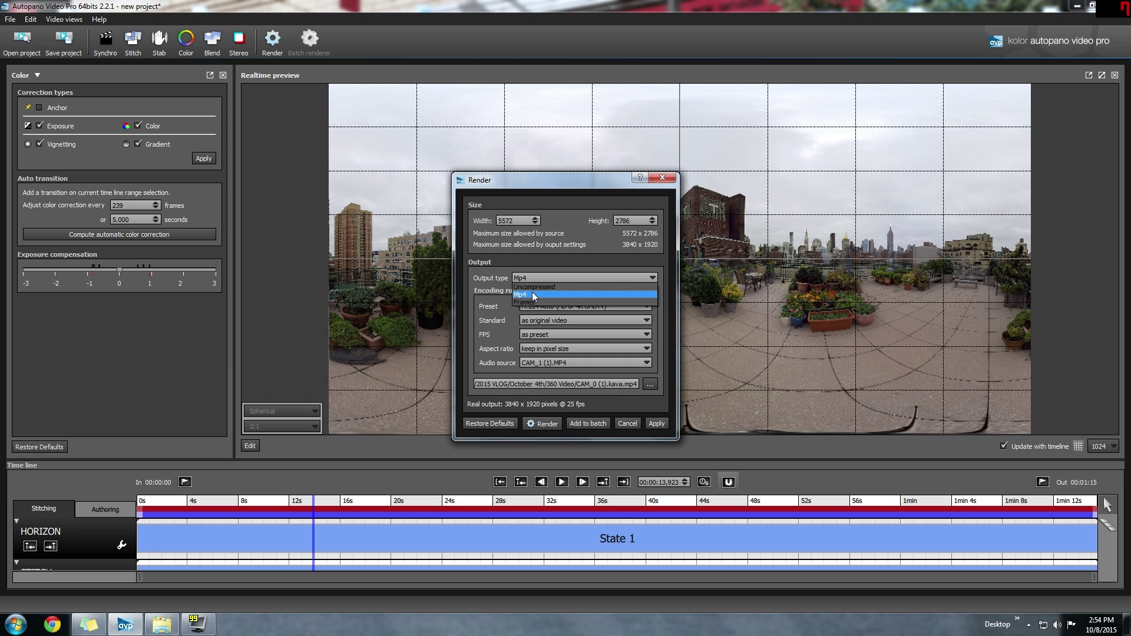
click(533, 295)
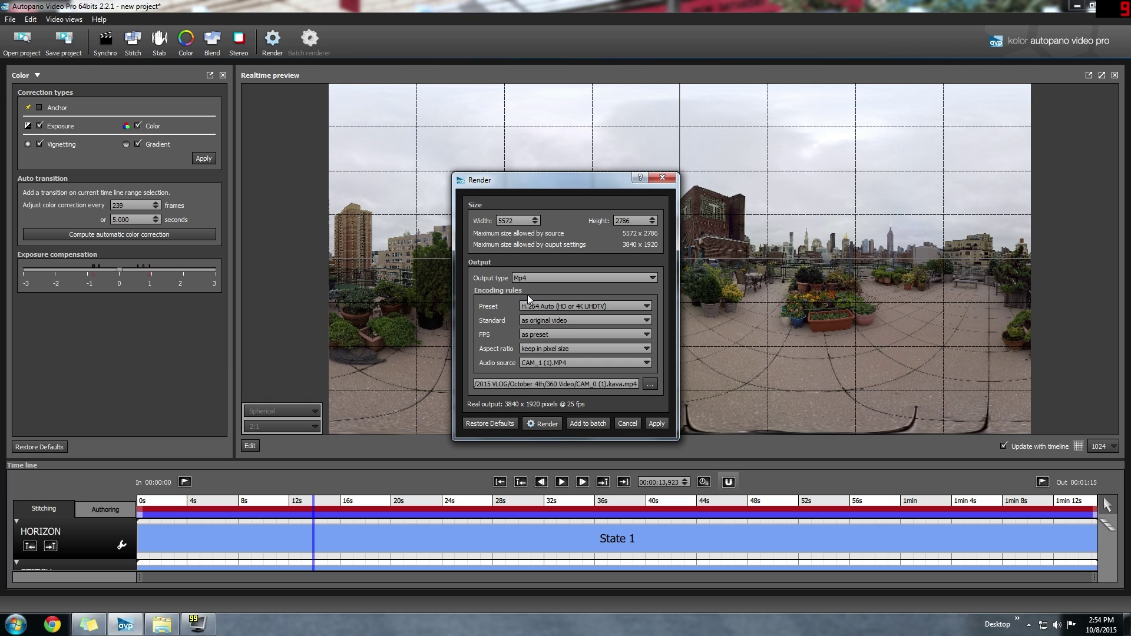
click(560, 305)
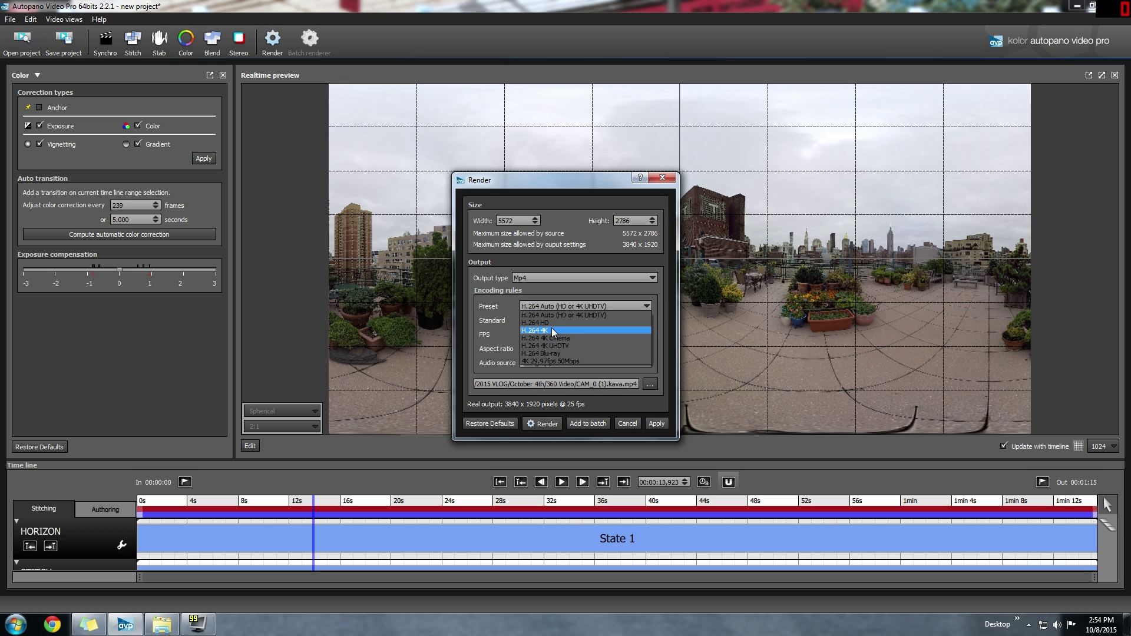
click(552, 330)
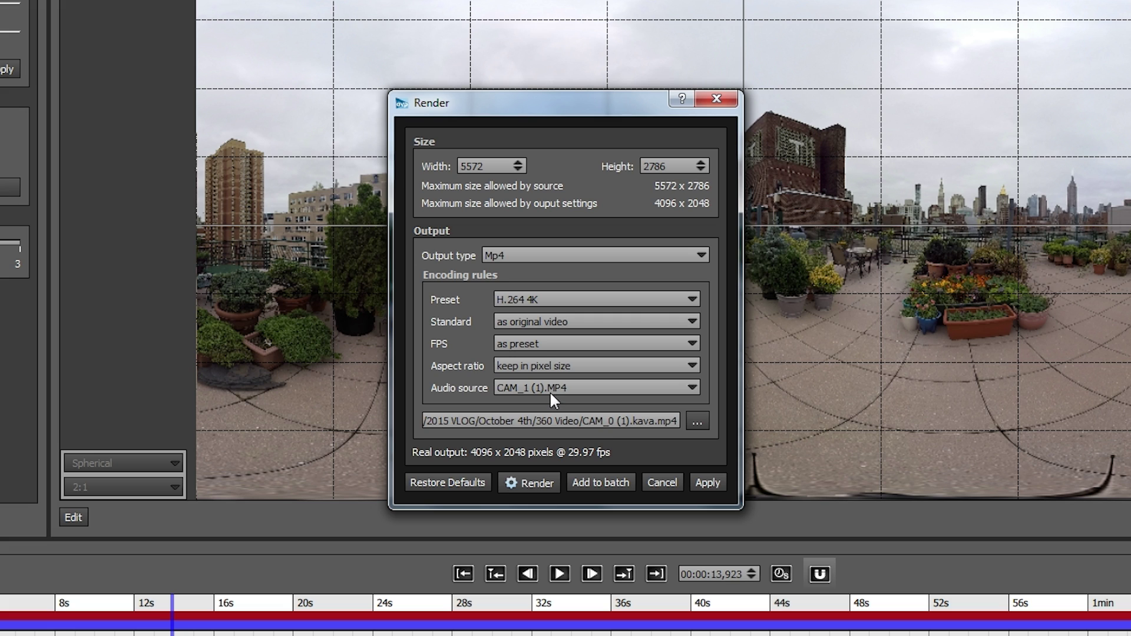
Try the original video's FPS, return FPS to as preset, choose CAM_1 (1).MP4 as audio source, and cancel the render setup
click(539, 342)
click(537, 358)
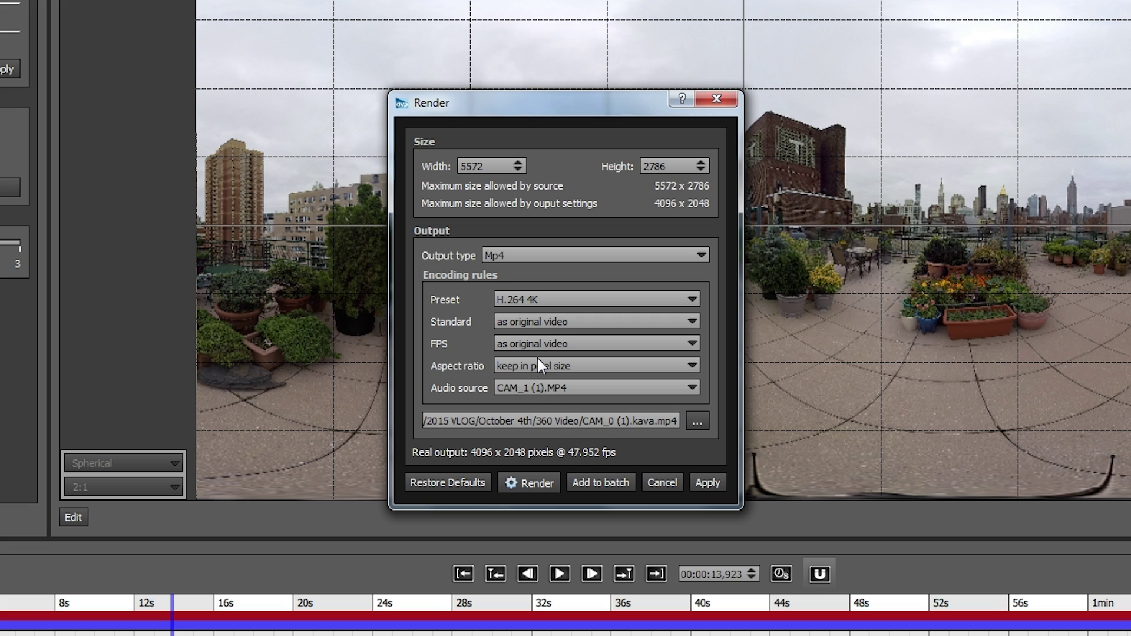
click(529, 341)
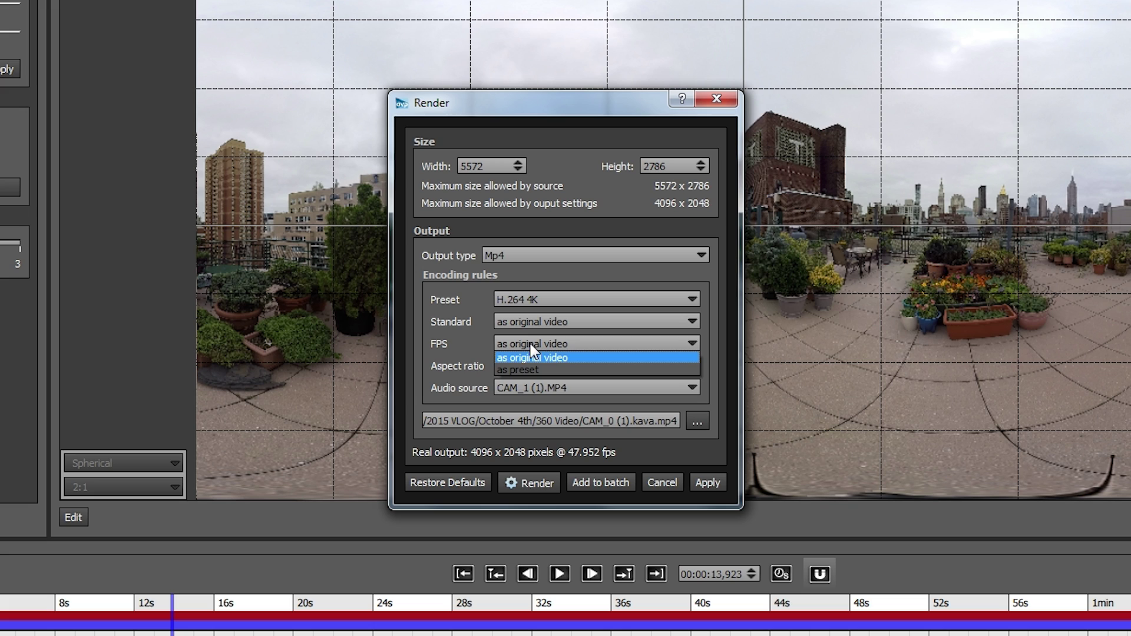
click(542, 372)
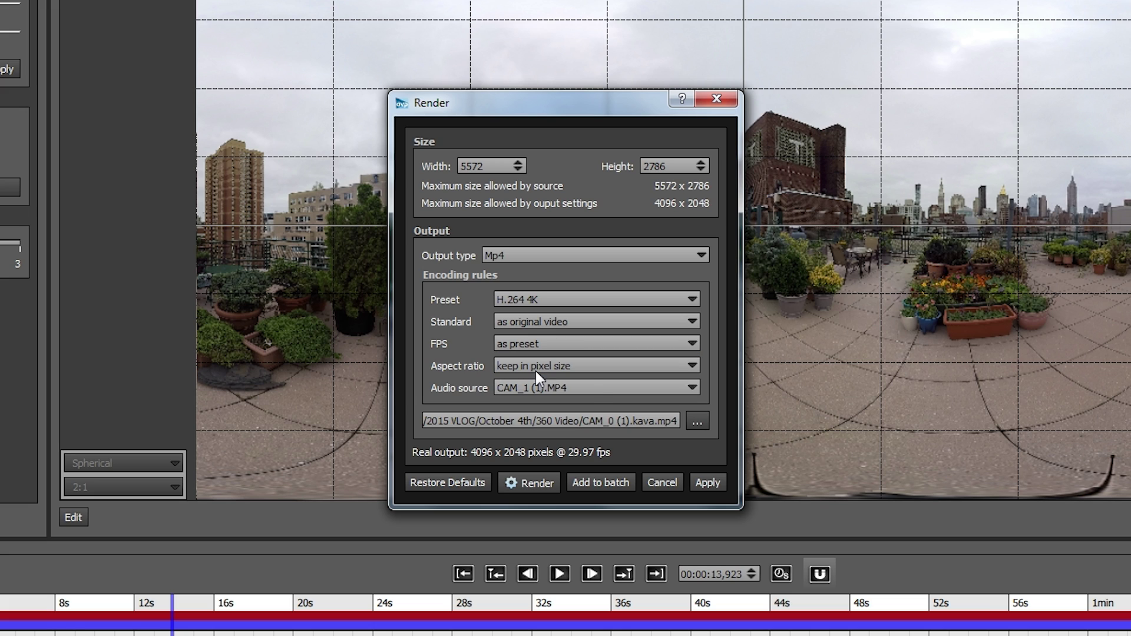
click(589, 386)
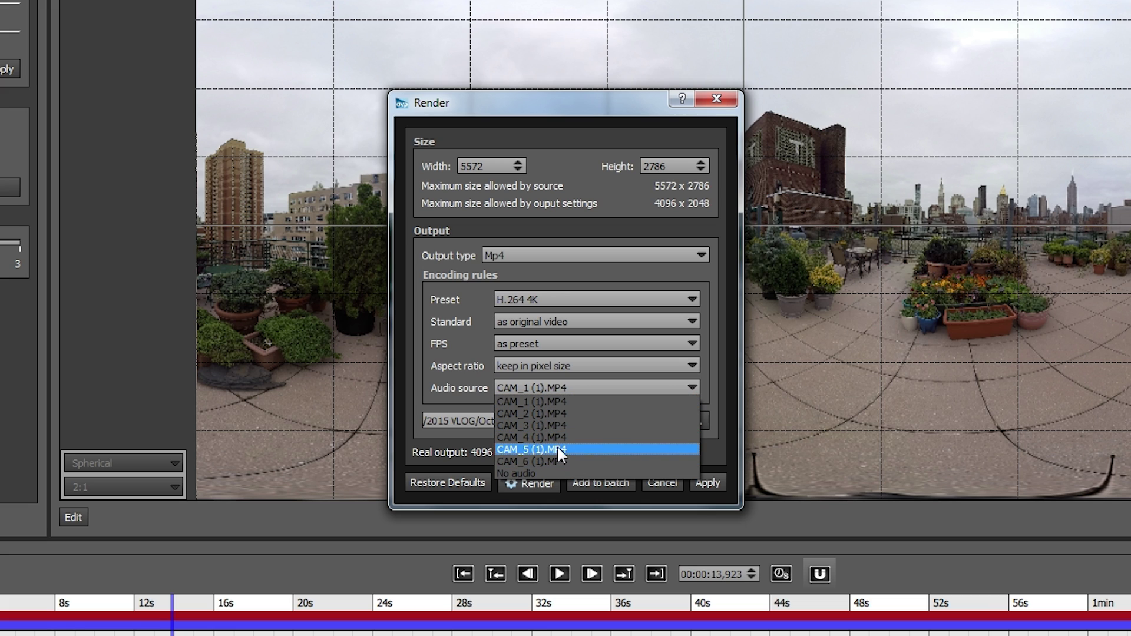
click(556, 403)
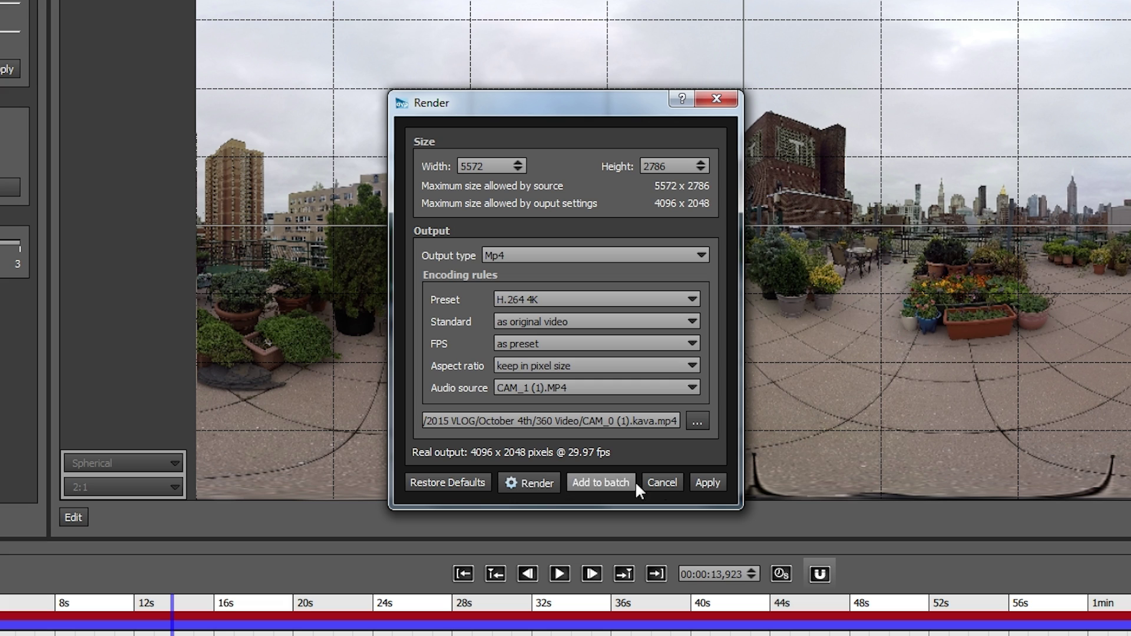
click(661, 483)
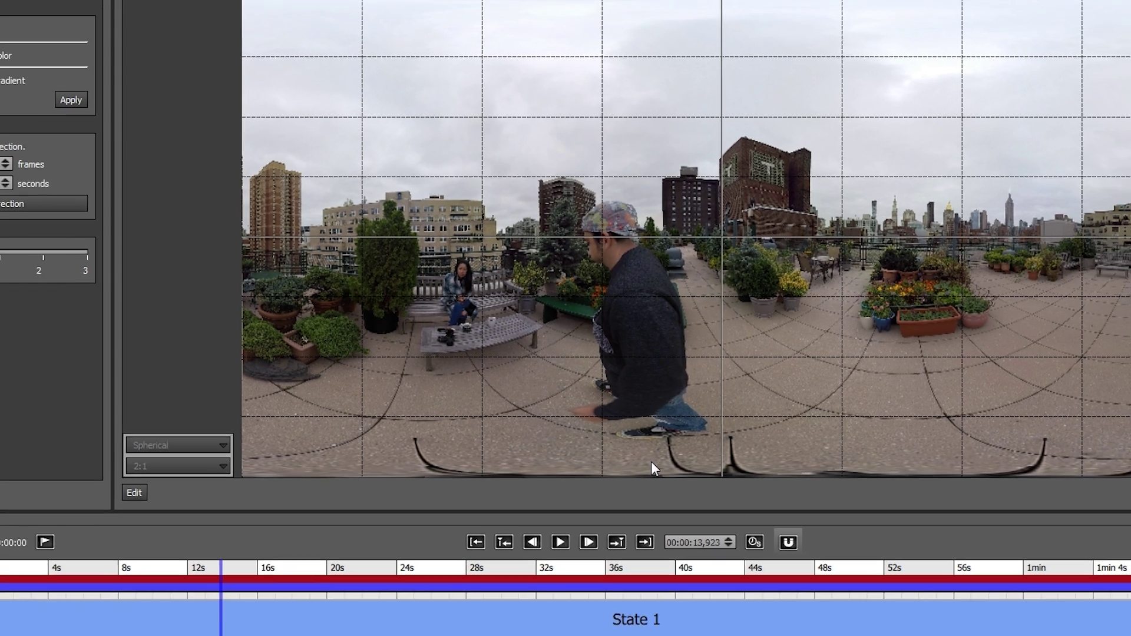
Open the Mp4 presets in the application settings and select the 4K 29.97fps 50Mbps preset
click(30, 19)
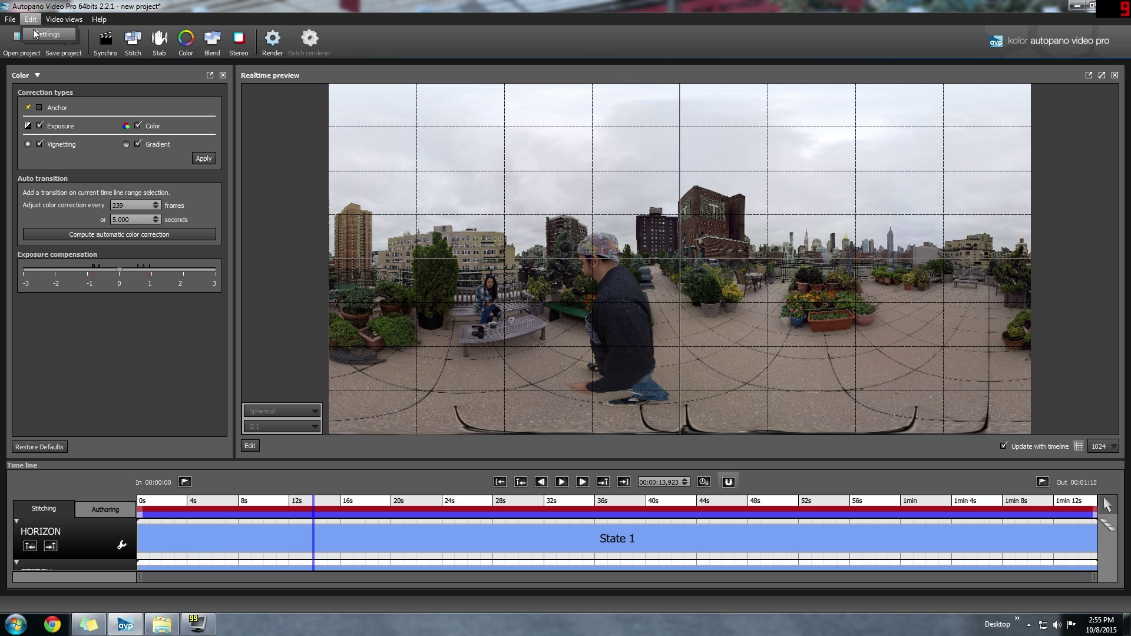
click(46, 35)
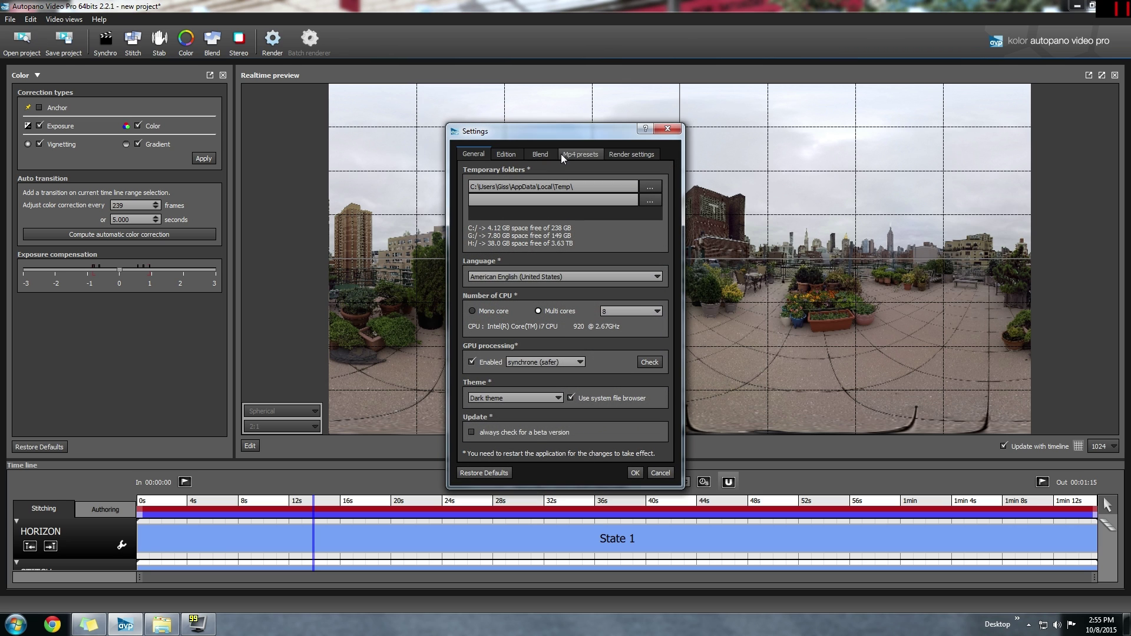
click(560, 154)
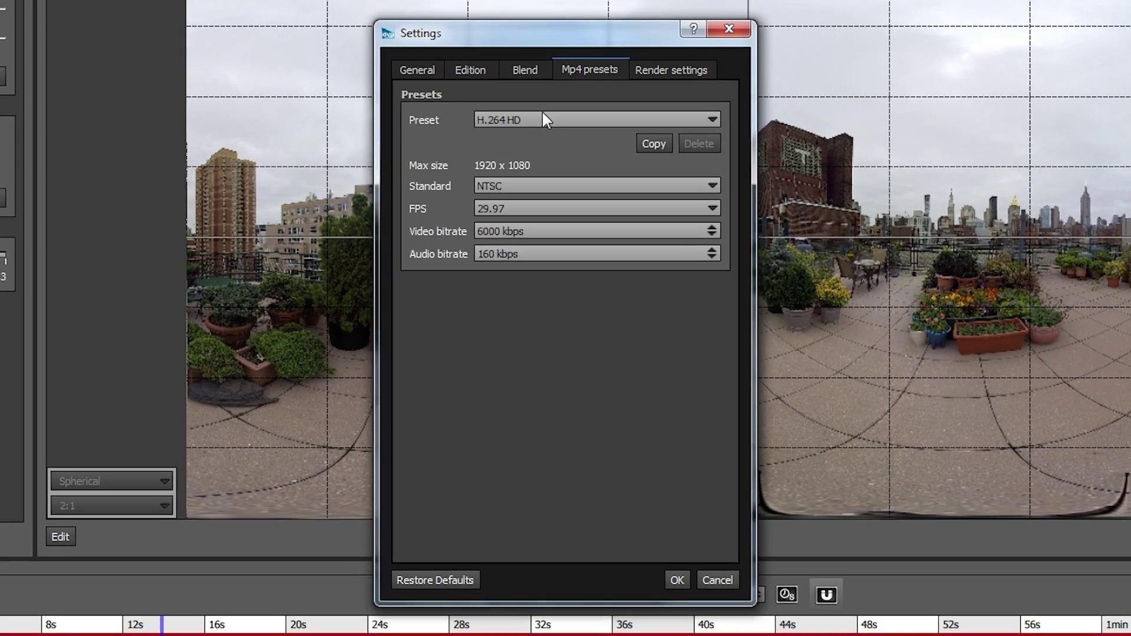
click(551, 151)
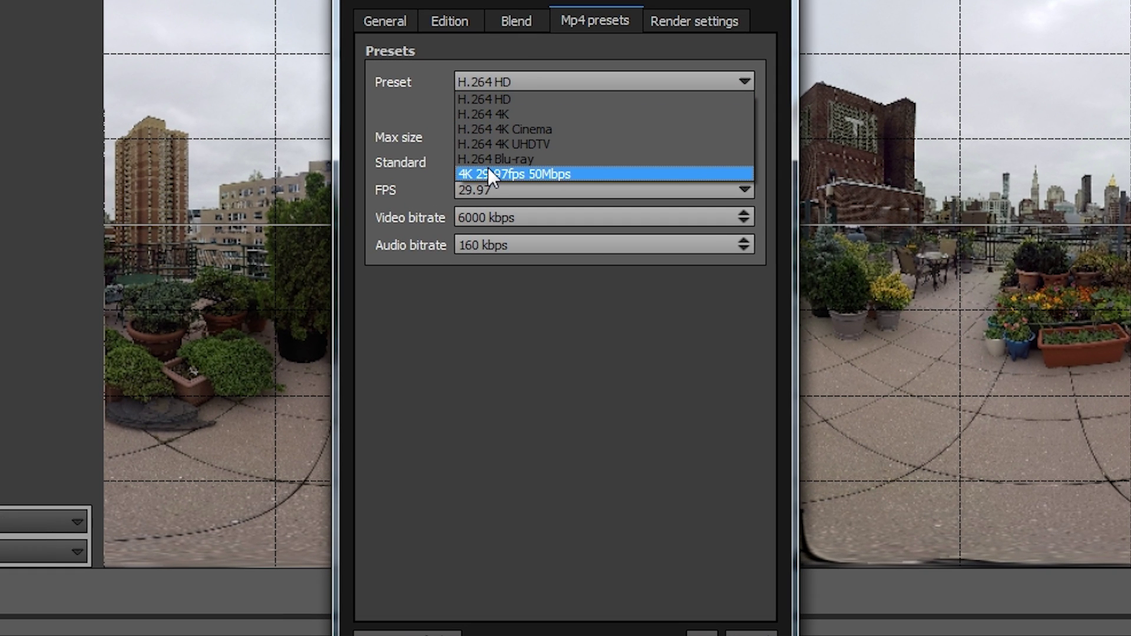
click(488, 174)
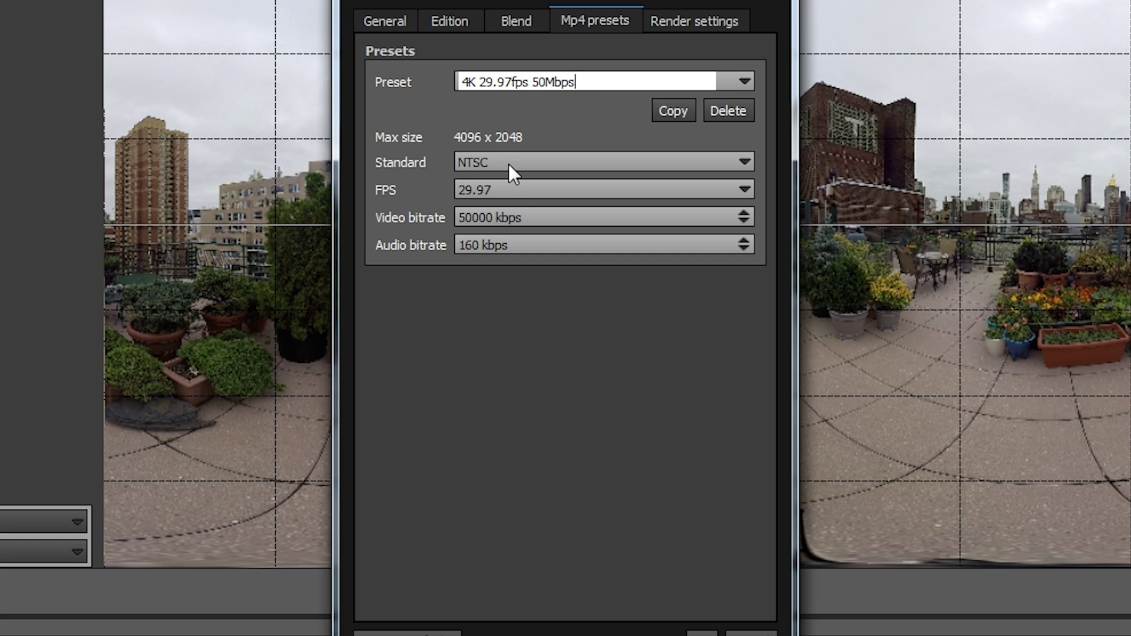
Look through the Standard and FPS choices available for the 4K 29.97fps 50Mbps preset
click(507, 164)
click(506, 165)
click(519, 189)
click(519, 189)
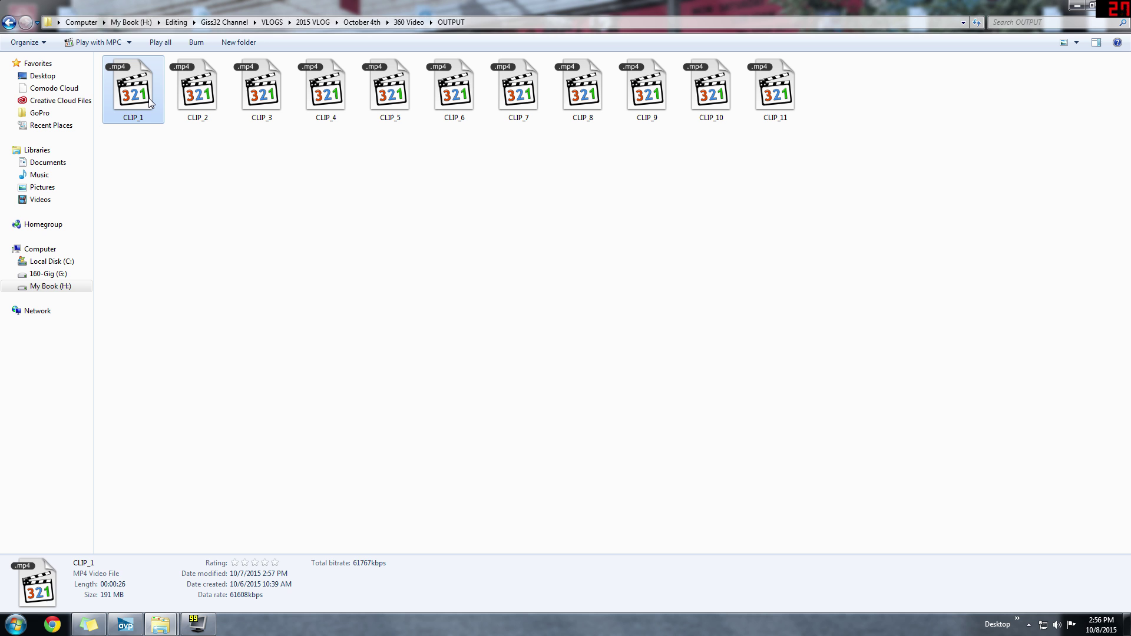
Play the rendered CLIP_1 from the OUTPUT folder full screen in the media player, return to windowed view and close it
double_click(143, 100)
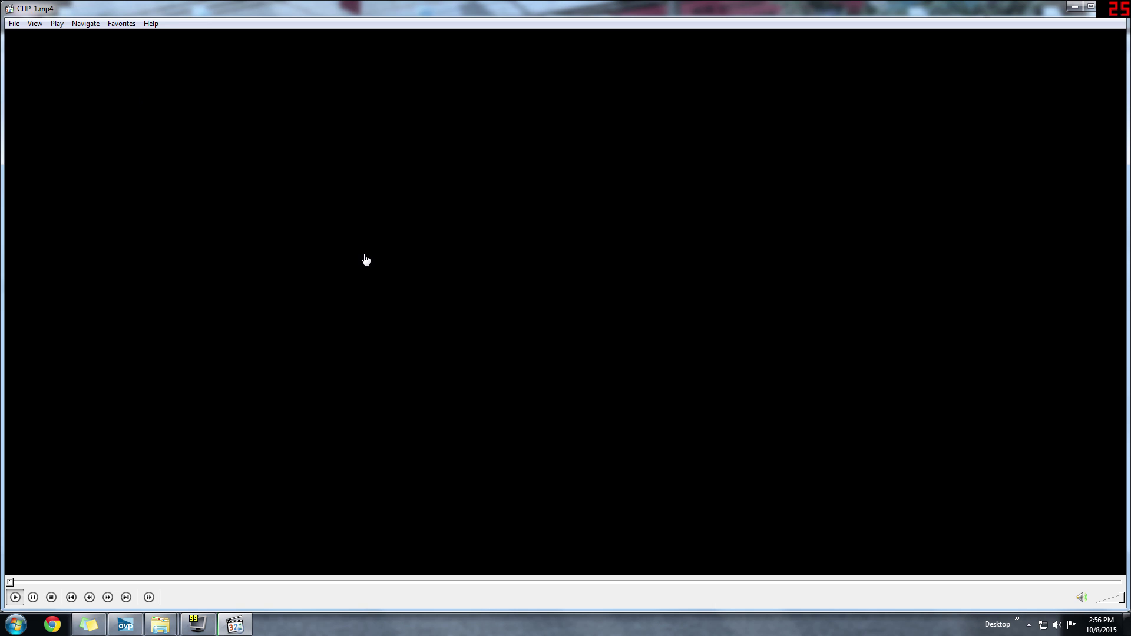
double_click(363, 257)
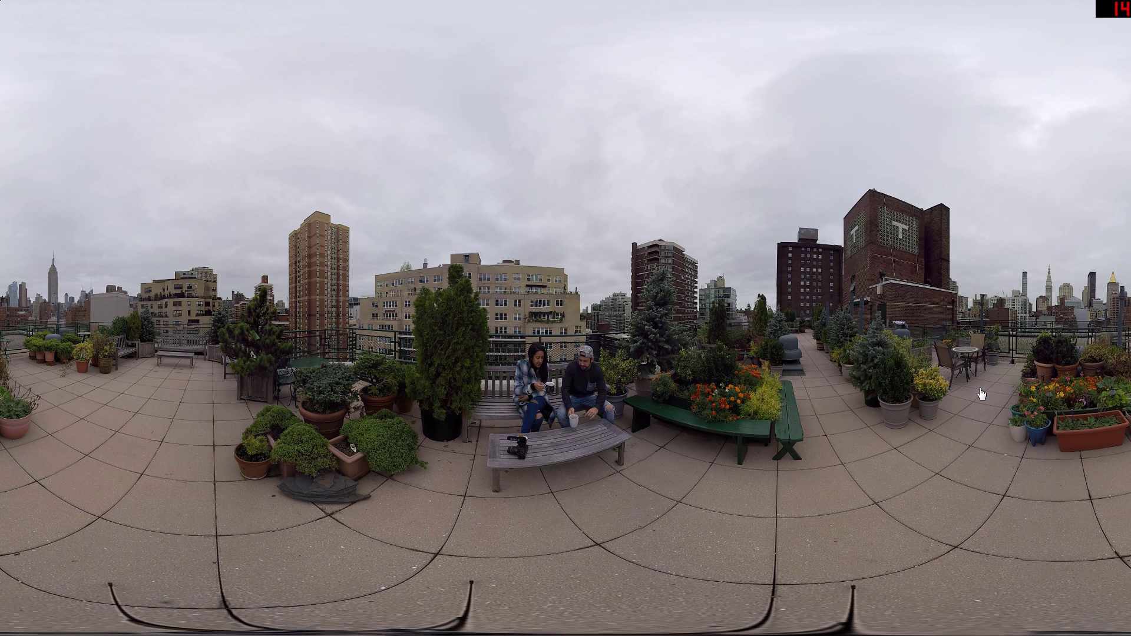
double_click(364, 287)
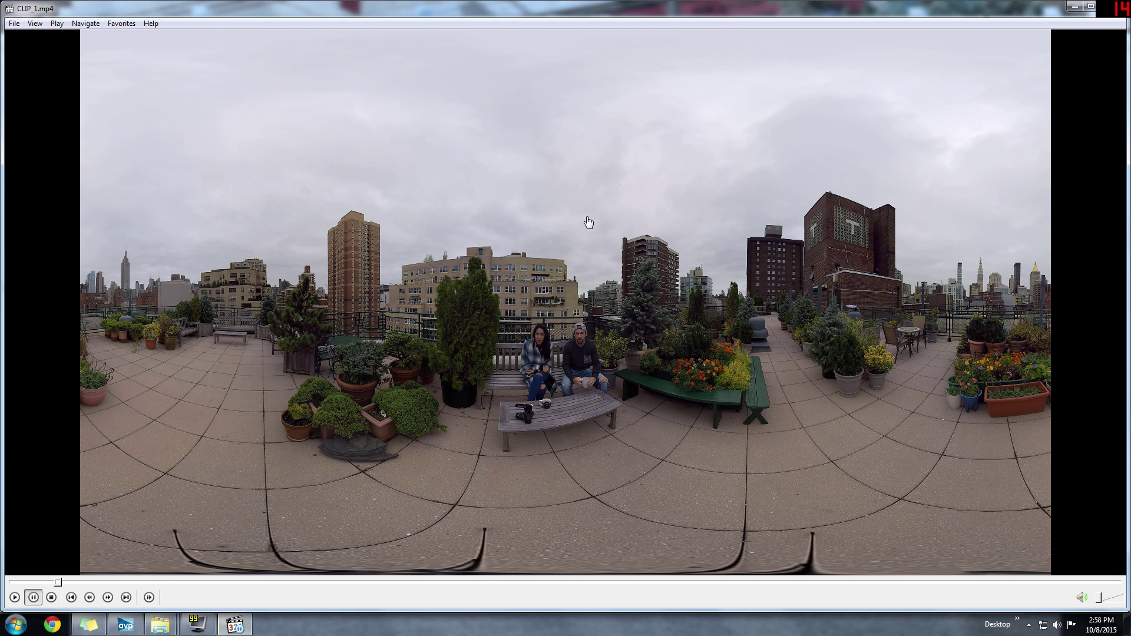
click(1108, 8)
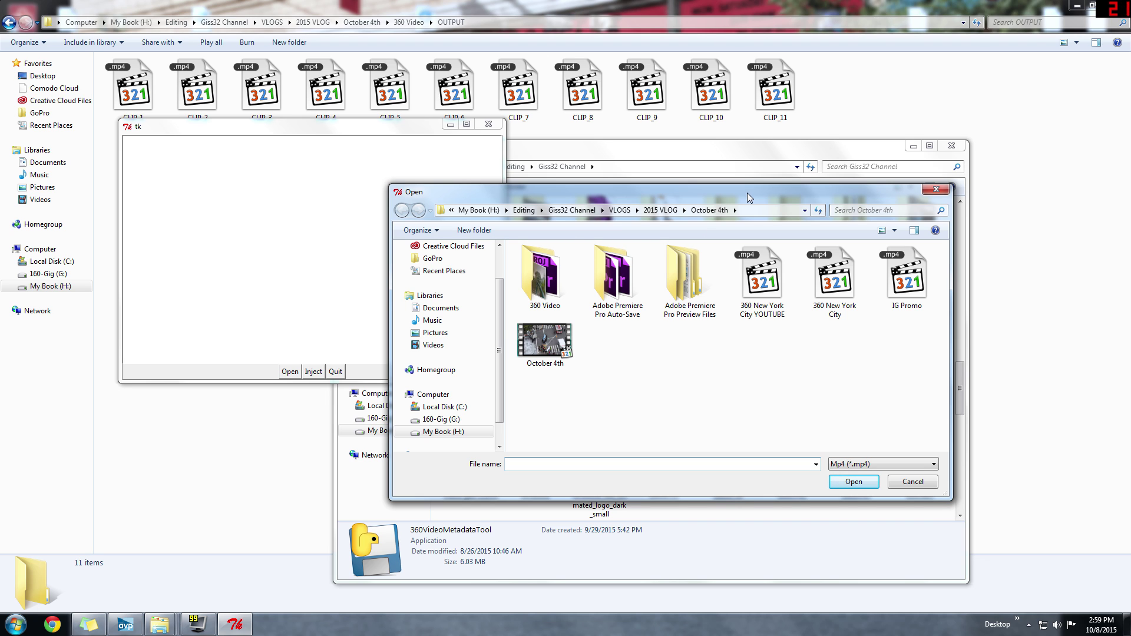
Load CLIP_1 from the OUTPUT folder inside 360 Video into the 360 Video Metadata Tool and close the leftover folder window
click(543, 287)
double_click(542, 287)
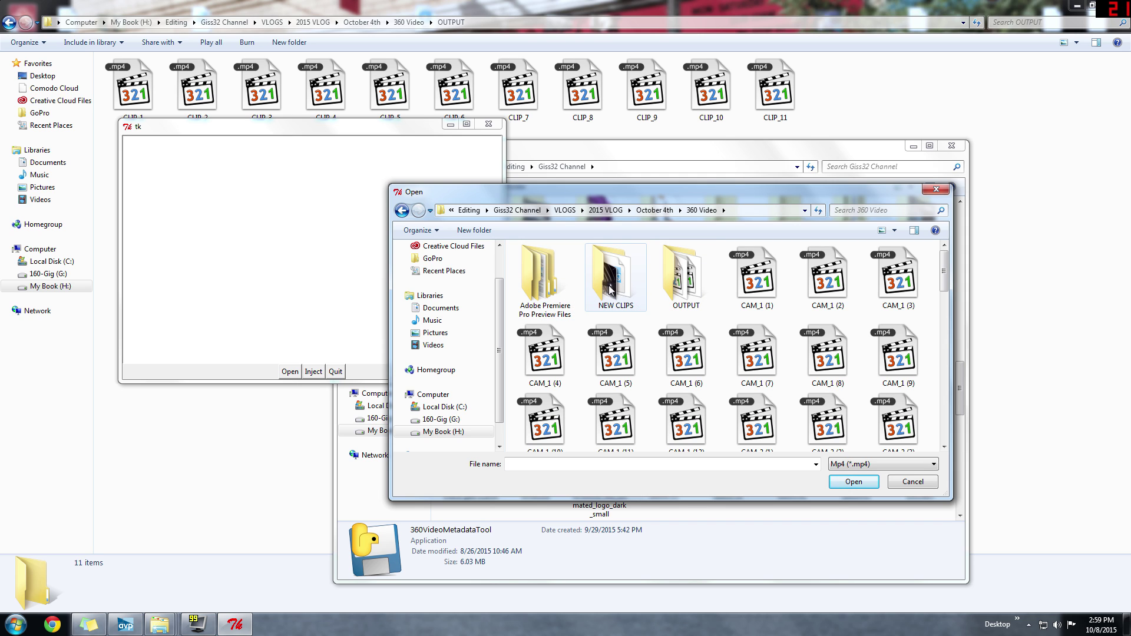
double_click(685, 277)
double_click(552, 284)
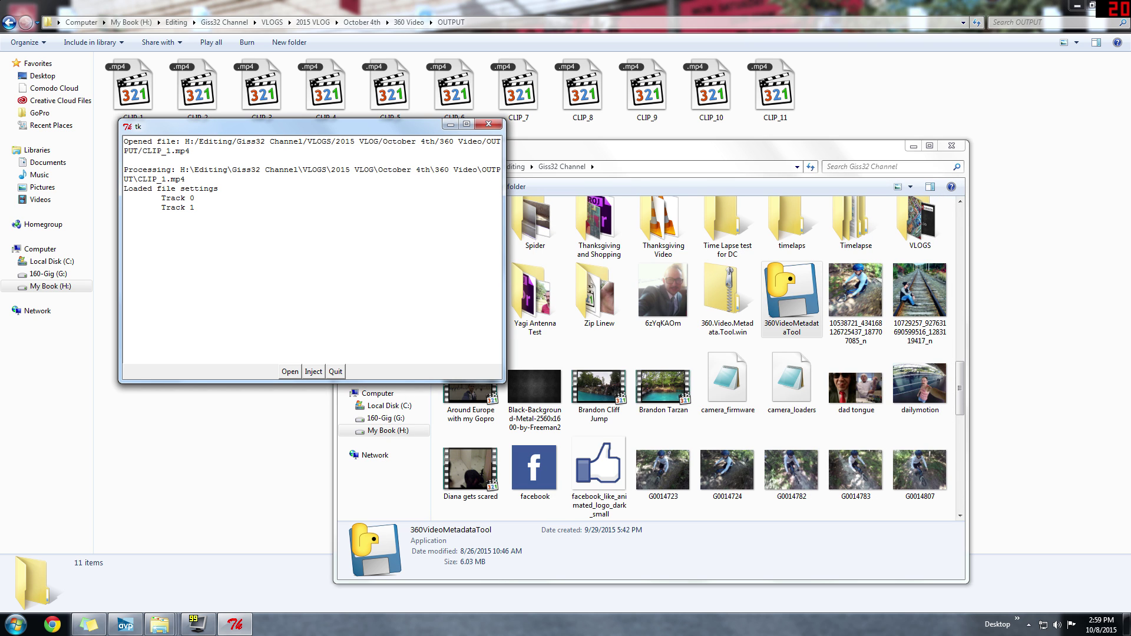
click(951, 146)
Inject the 360 metadata into the loaded clip and save the result as CLIP_1_YouTube in the OUTPUT folder
click(314, 372)
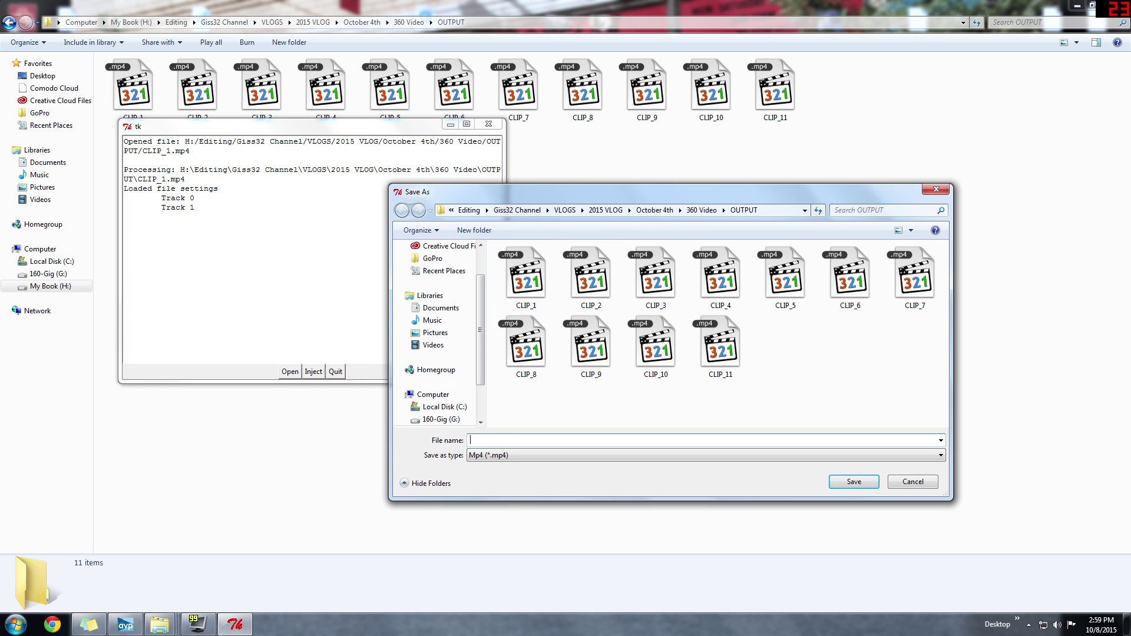
click(538, 271)
click(495, 440)
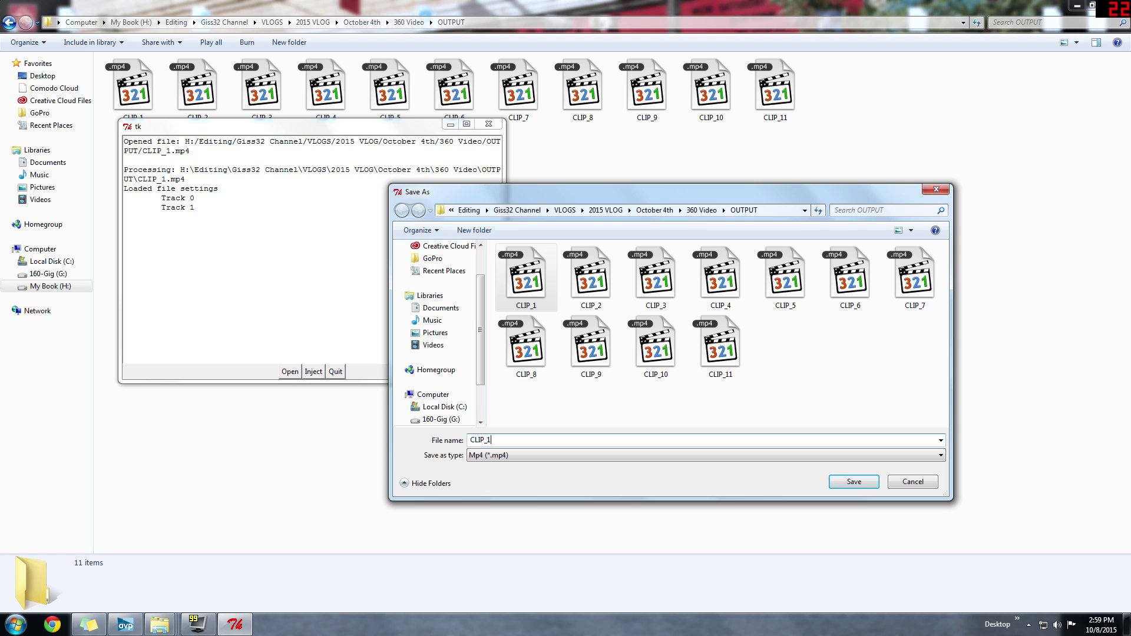
text(_YouTube)
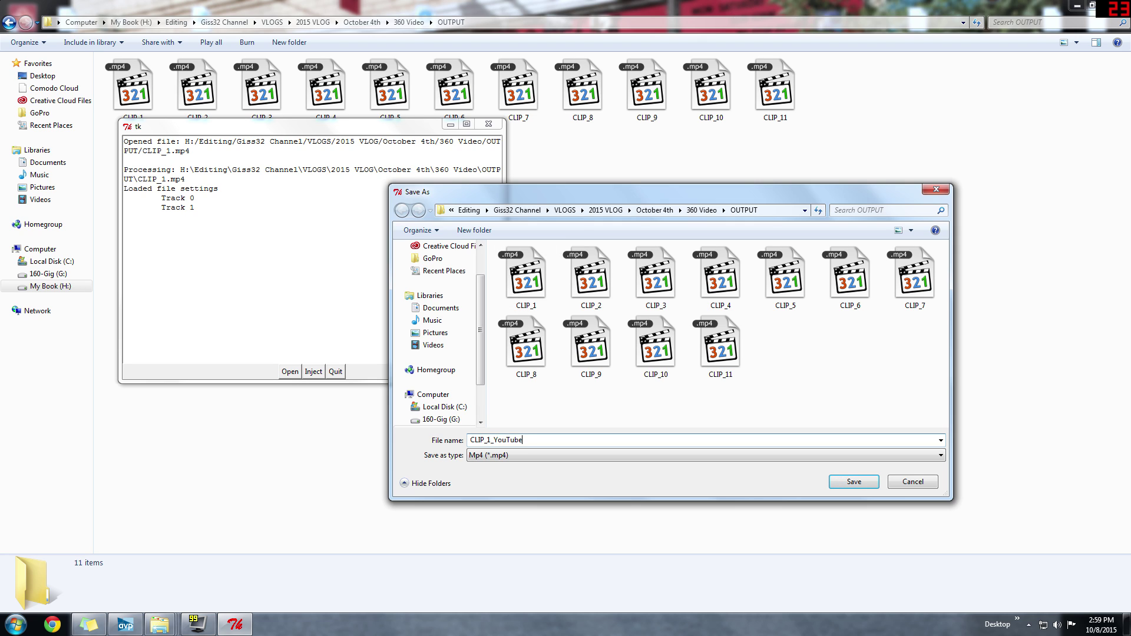
key(Return)
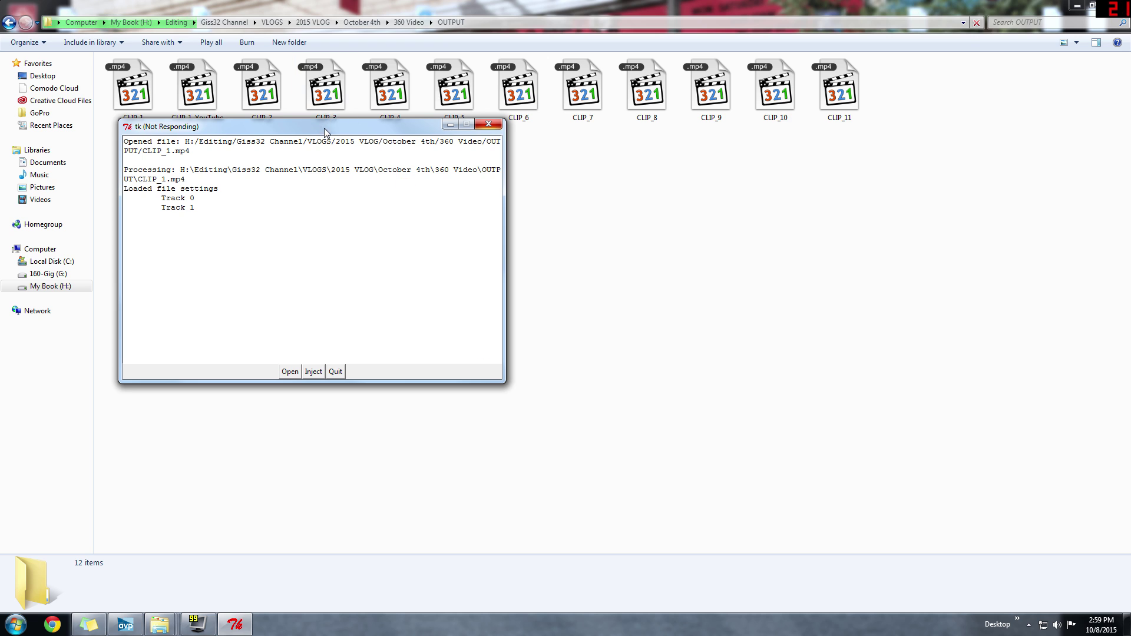
drag(324, 128, 360, 241)
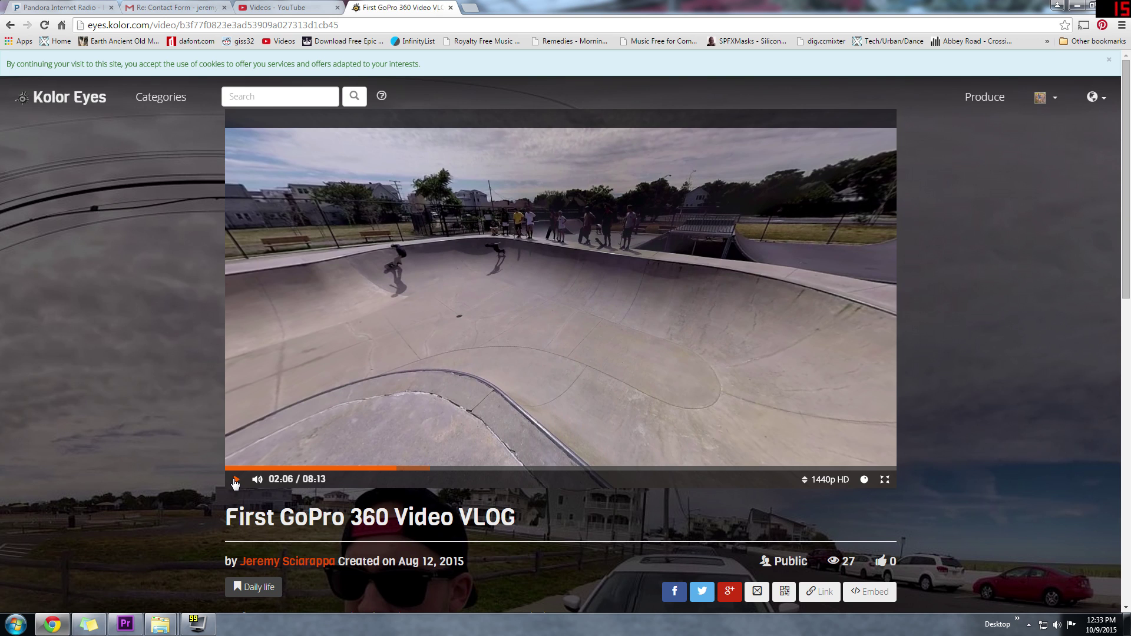
Play the First GoPro 360 Video VLOG on Kolor Eyes in Chrome and explore it in the Little Planet projection
click(236, 480)
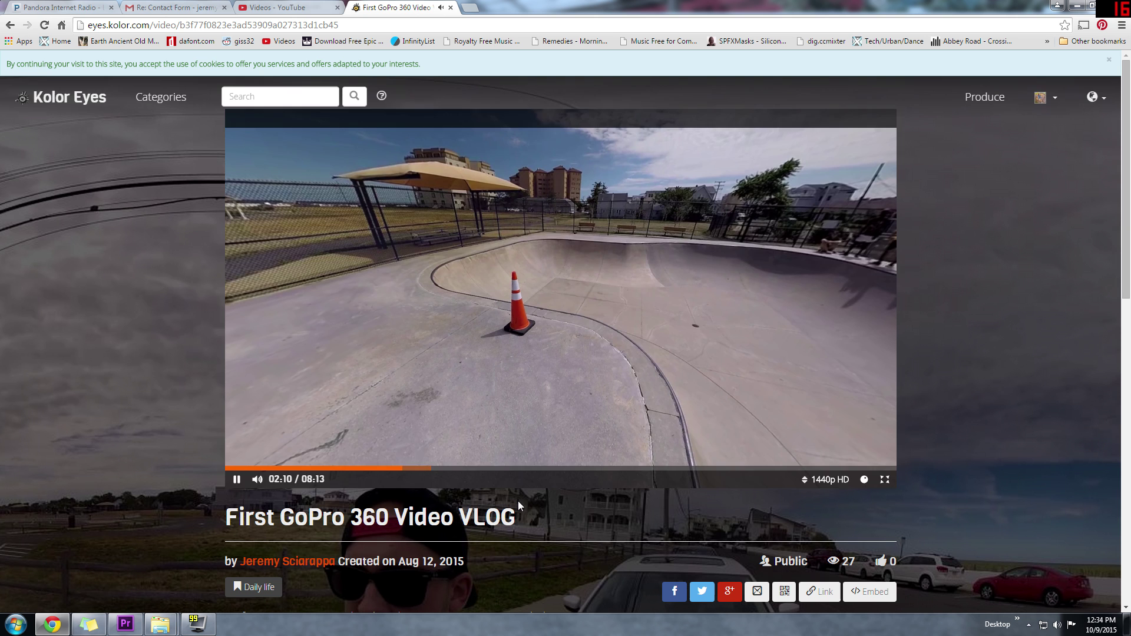
click(864, 479)
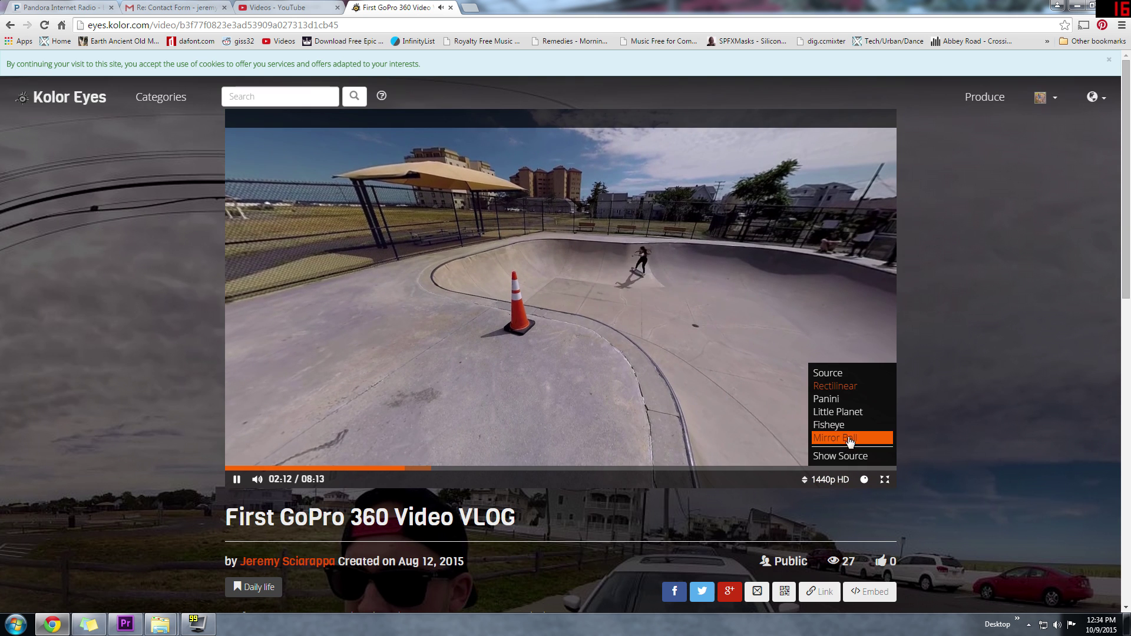
click(818, 411)
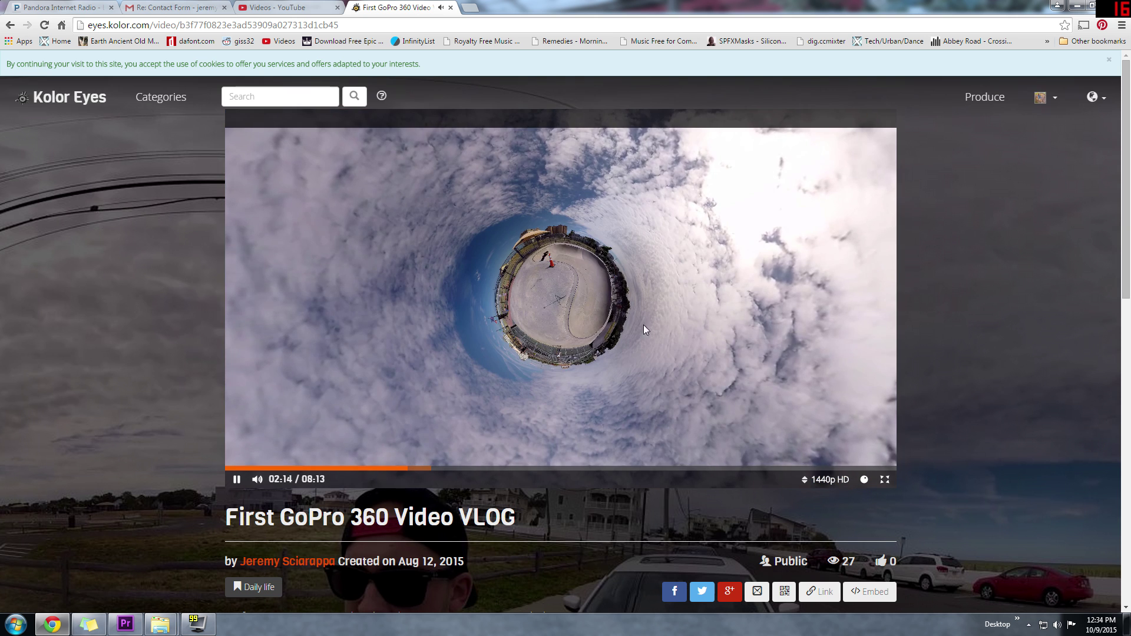
scroll(550, 260, up, 5)
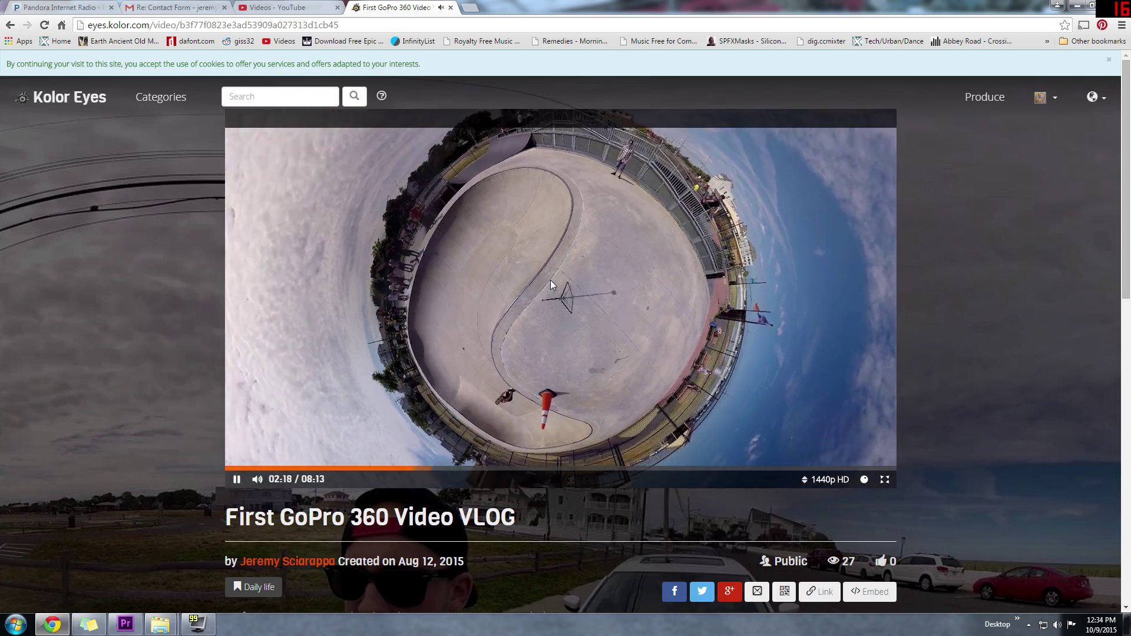
drag(570, 230, 571, 330)
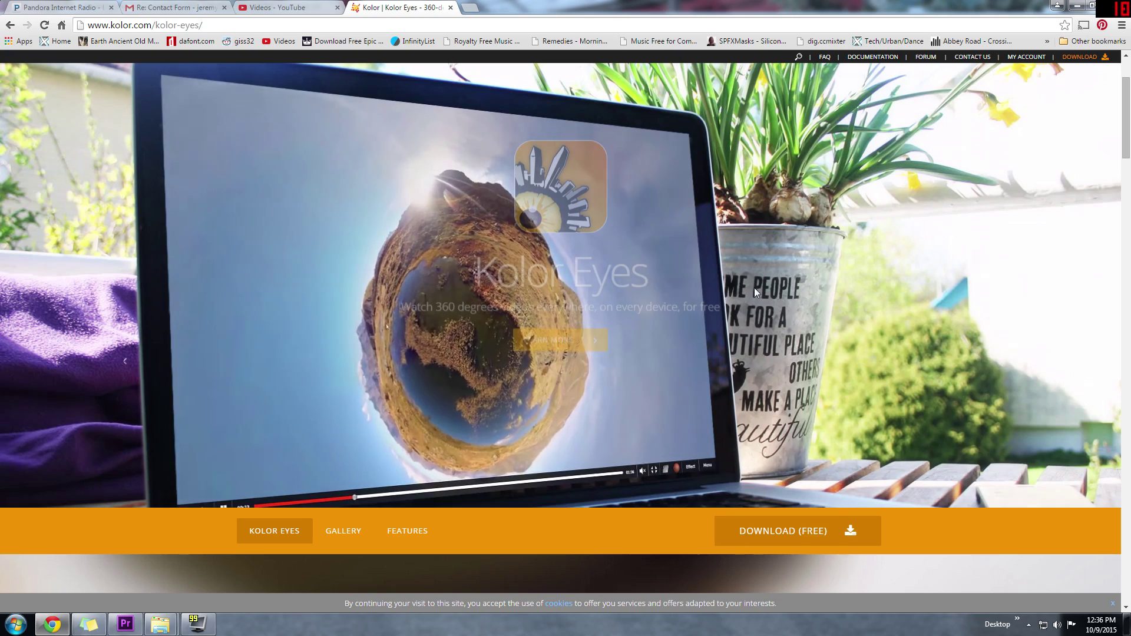
Read the Kolor Eyes product page for its description and supported devices and platforms
scroll(753, 290, down, 5)
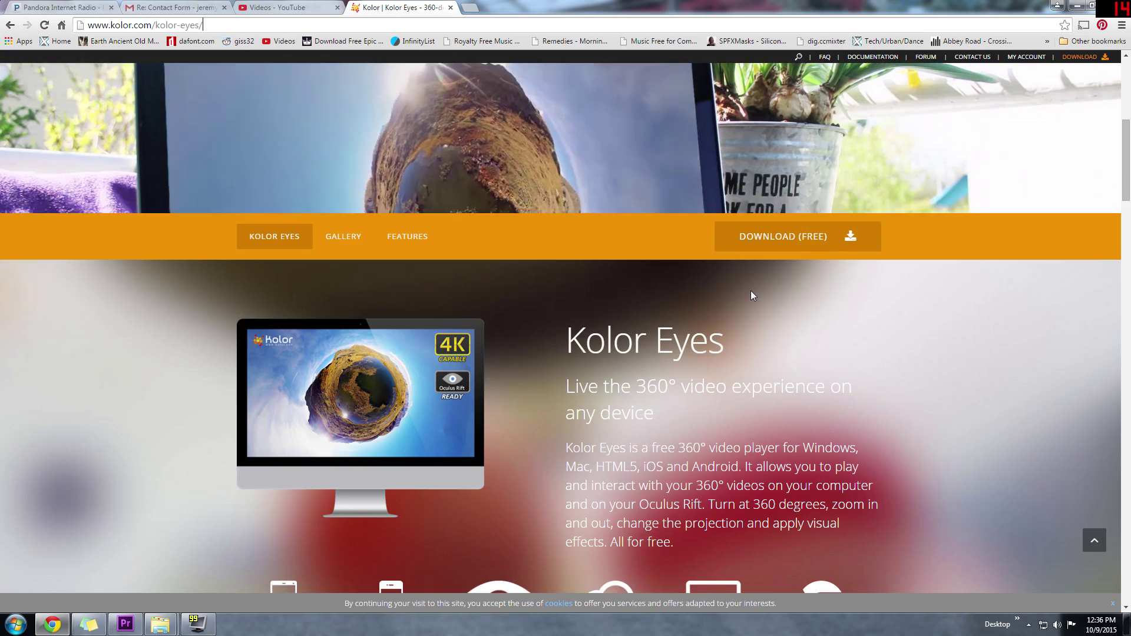
scroll(747, 294, down, 2)
scroll(592, 298, down, 2)
scroll(592, 298, up, 2)
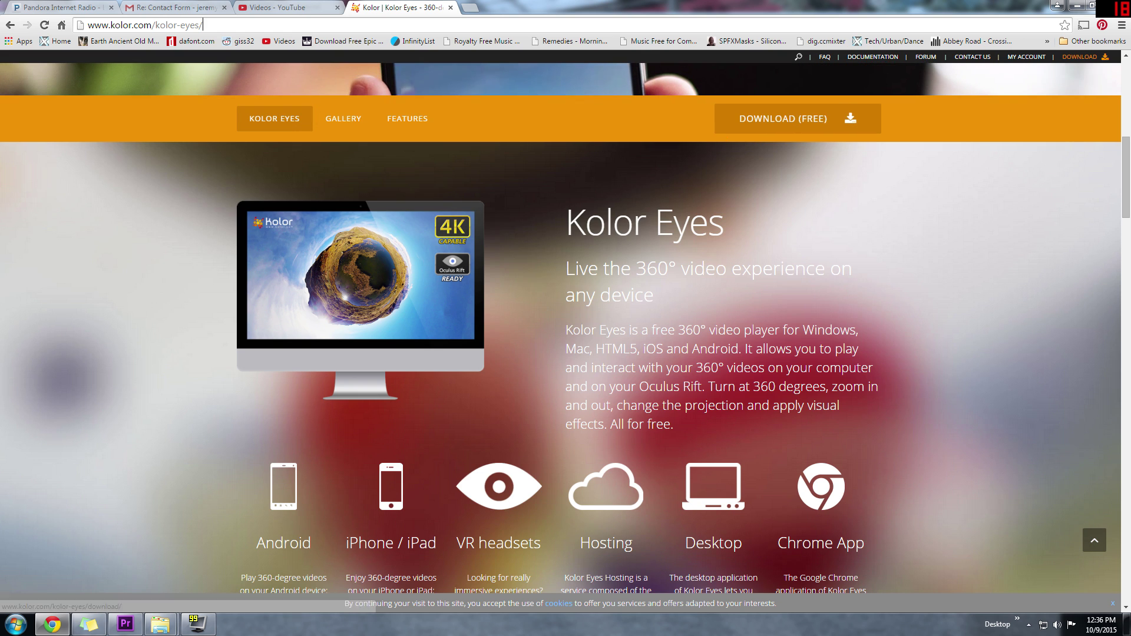
scroll(713, 211, down, 2)
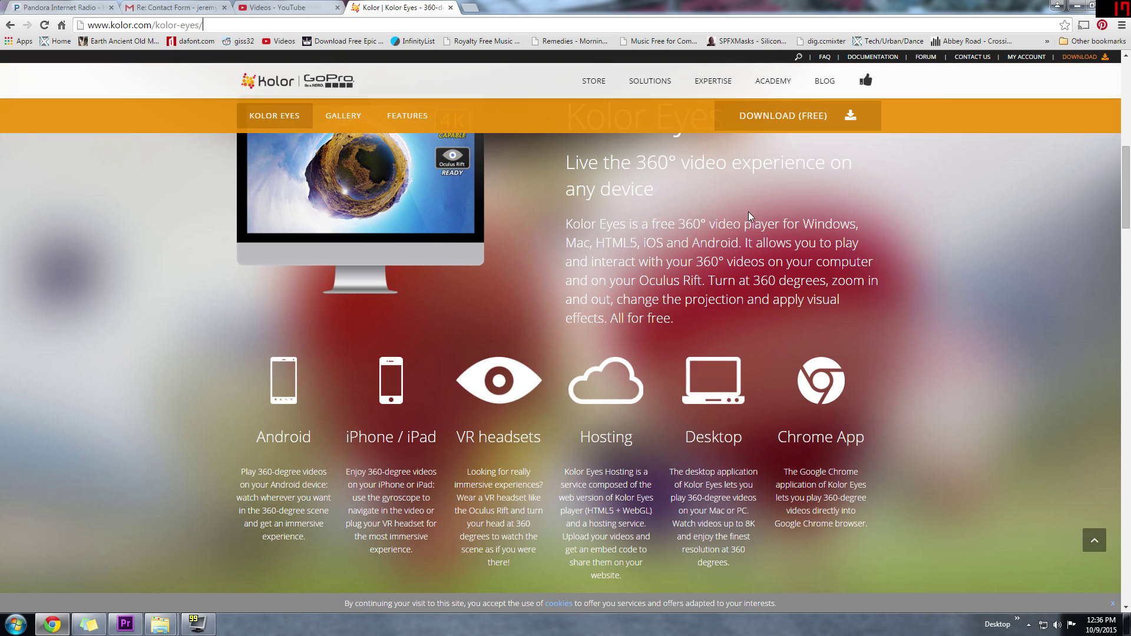